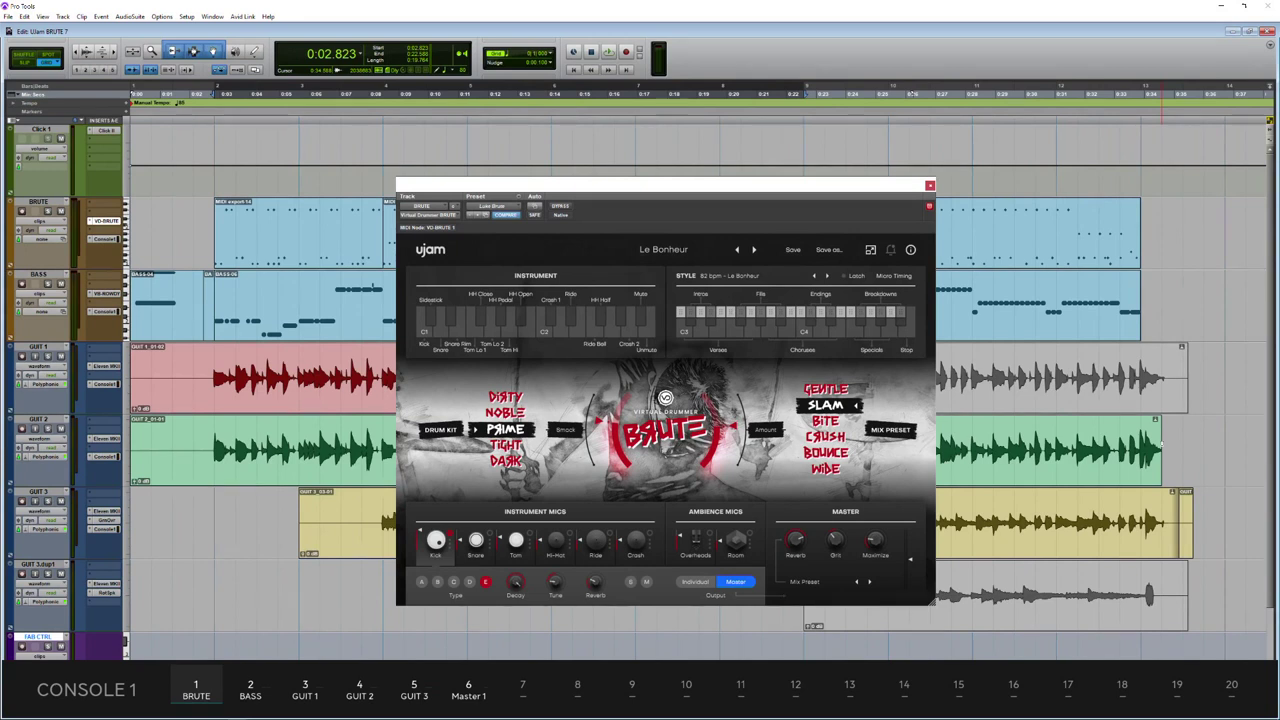
- Play the session briefly, then audition the BRUTE kick drum sound repeatedly
key("space")
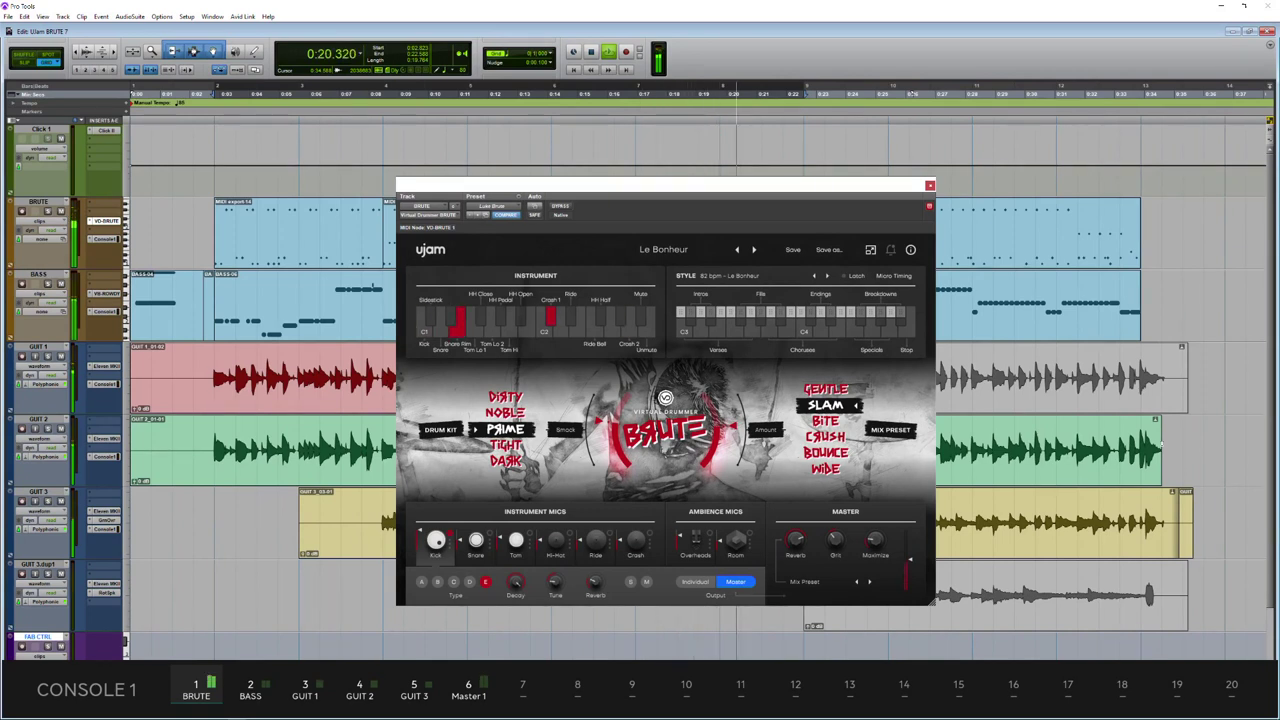
key("space")
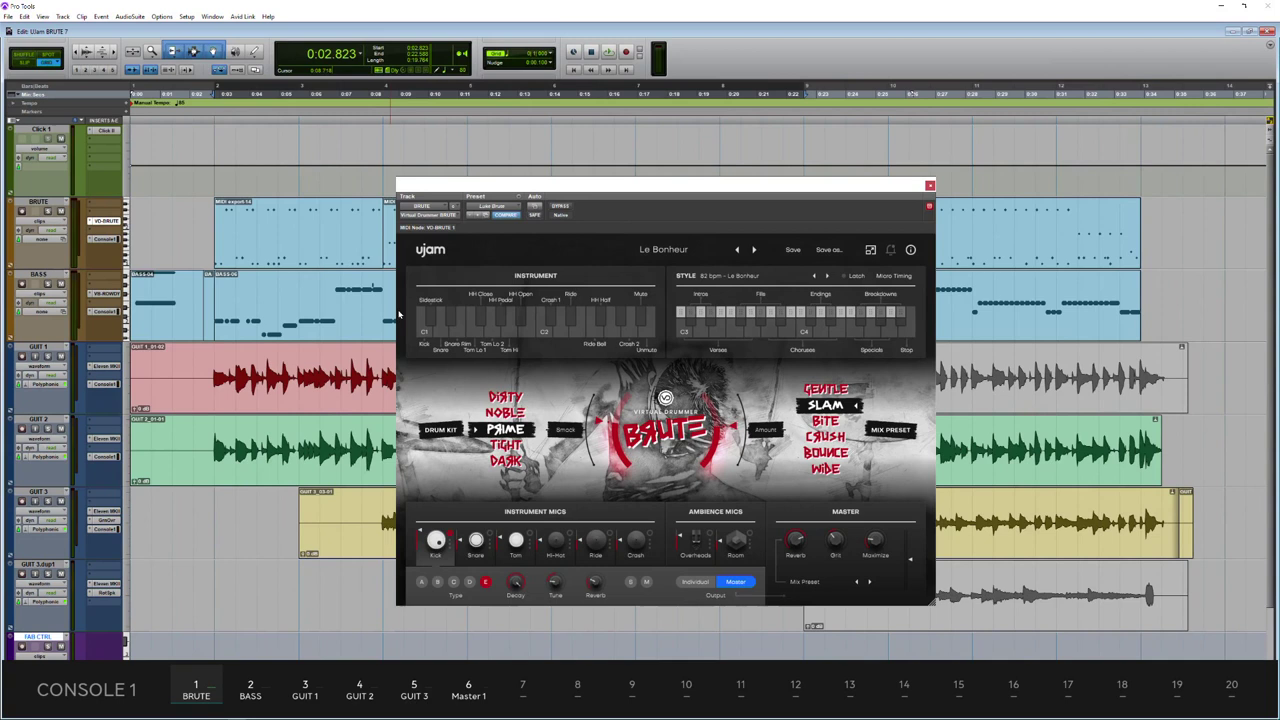
left_click(428, 336)
left_click(428, 336)
left_click(441, 336)
left_click(441, 334)
left_click(440, 333)
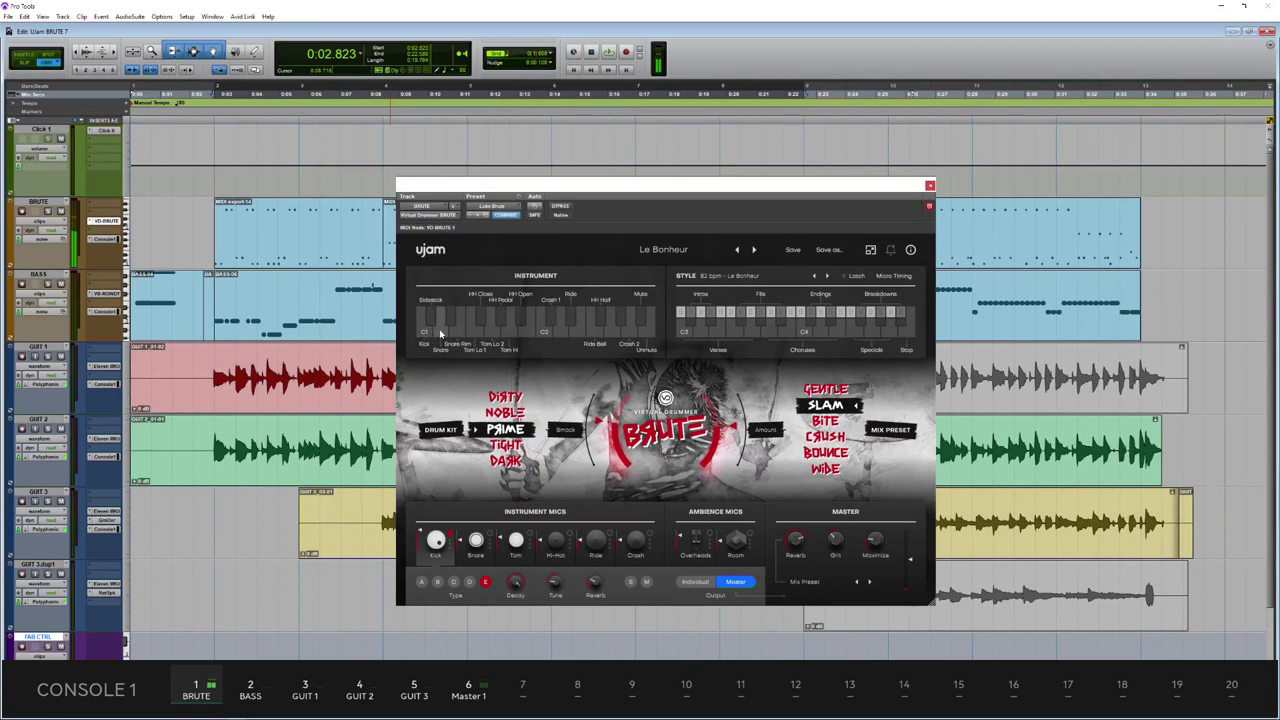
left_click(440, 333)
left_click(440, 334)
left_click(440, 334)
left_click(440, 334)
left_click(440, 334)
left_click(440, 334)
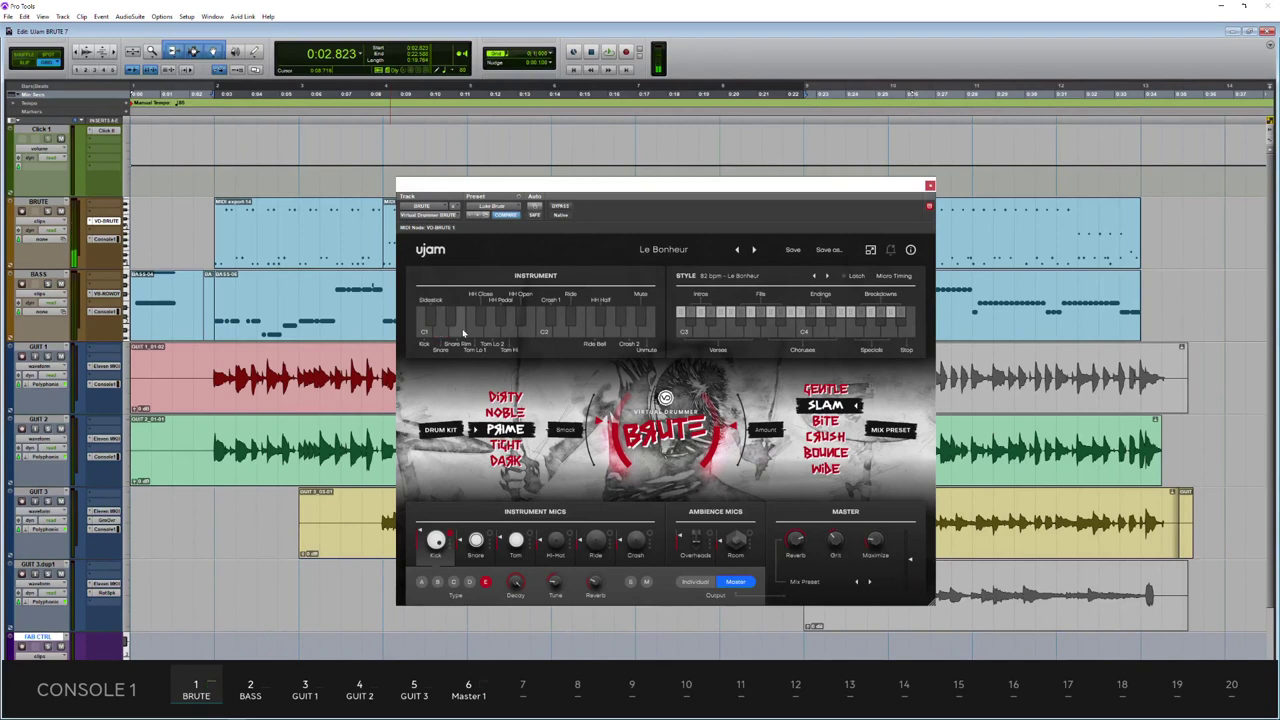
- Audition the BRUTE snare sound several times
left_click(460, 334)
left_click(460, 334)
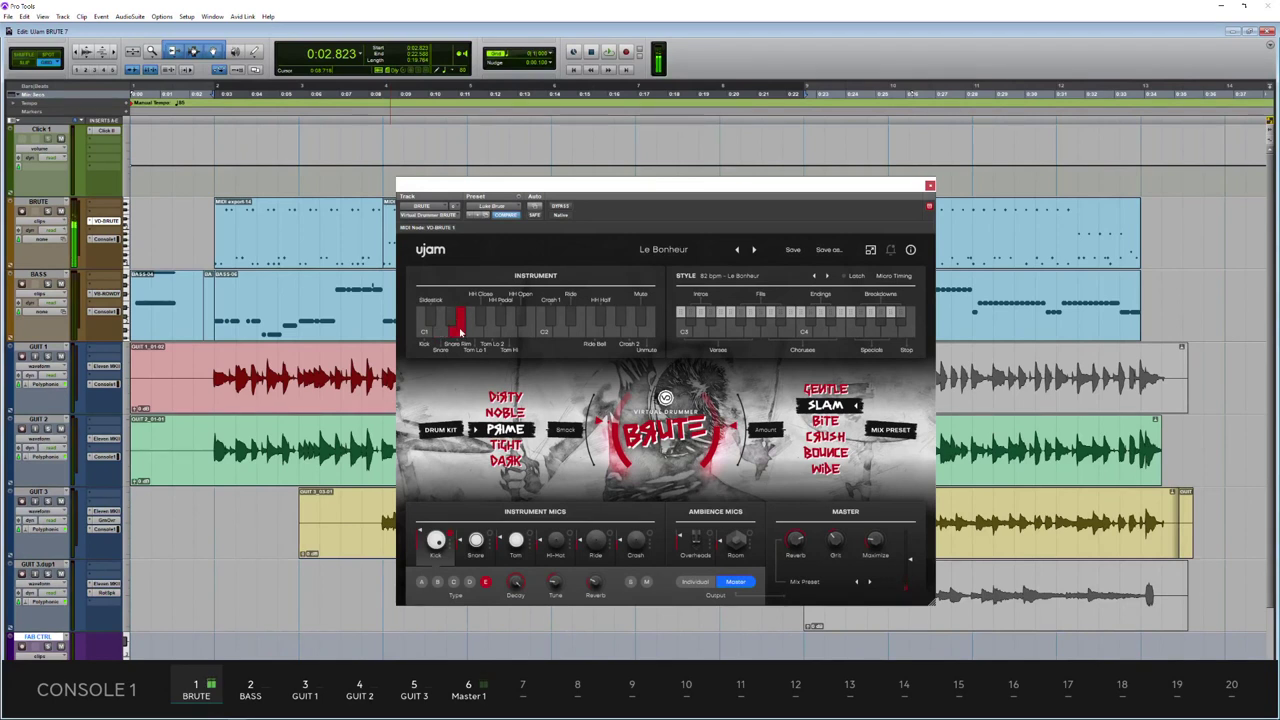
left_click(460, 334)
left_click(460, 334)
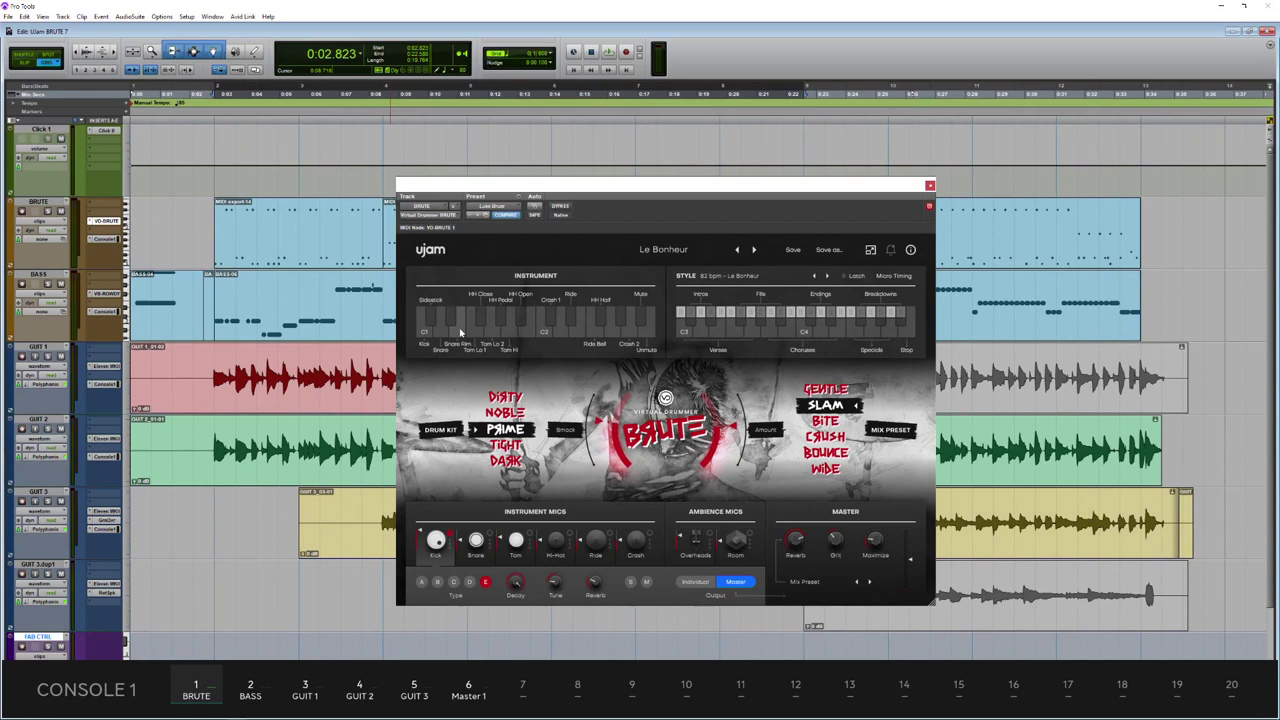
- Step presets through New Footpedal and Romancing The Stoner to The Raven, then advance styles past Bathroom Brawl
left_click(692, 315)
key("space")
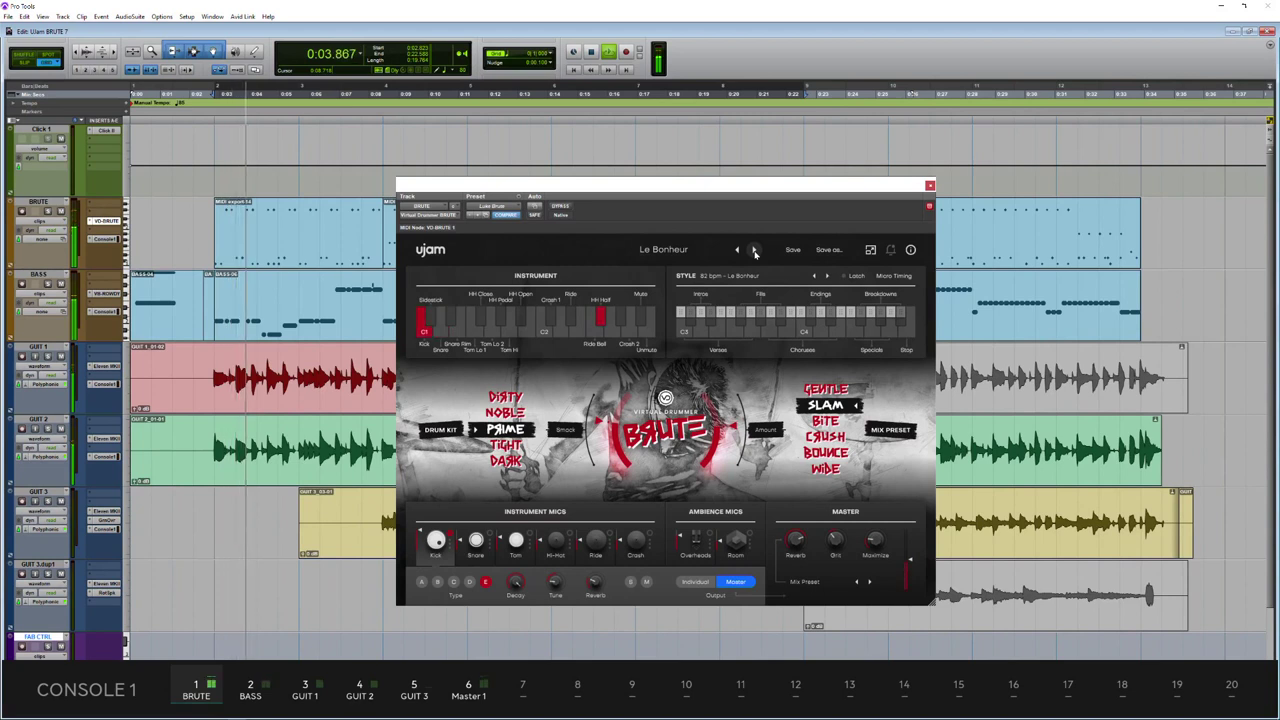
left_click(755, 251)
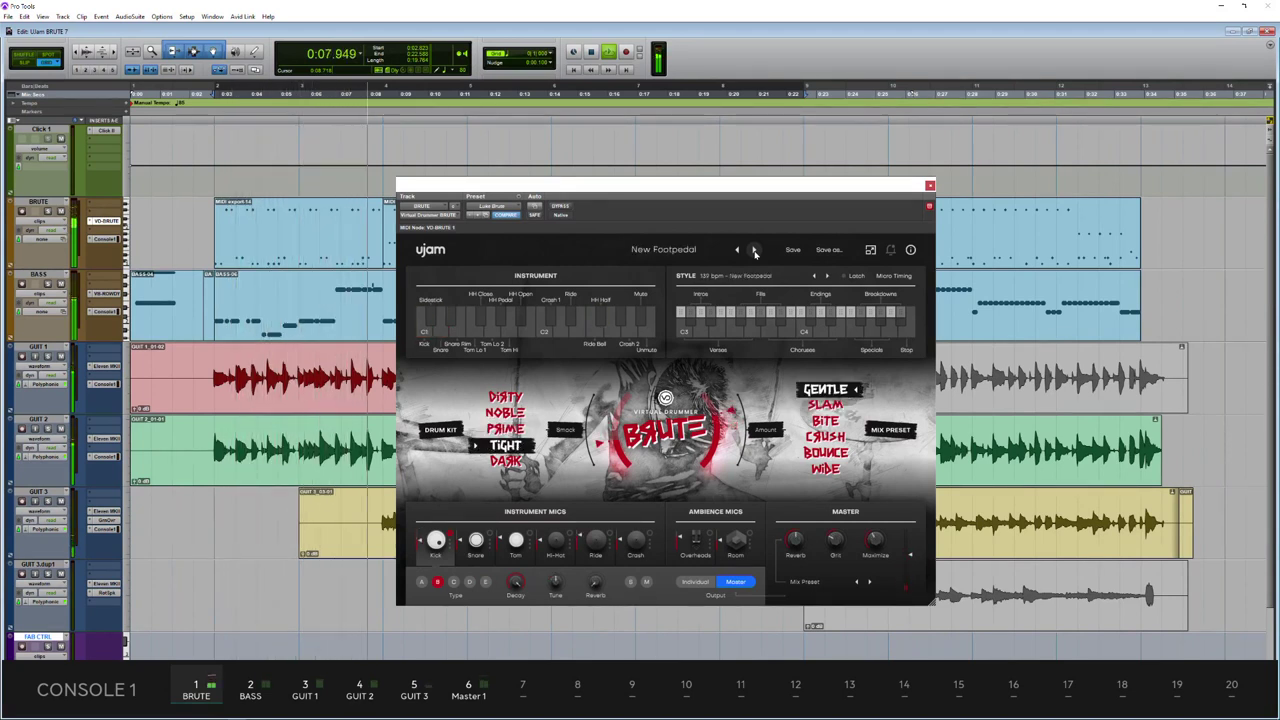
left_click(755, 251)
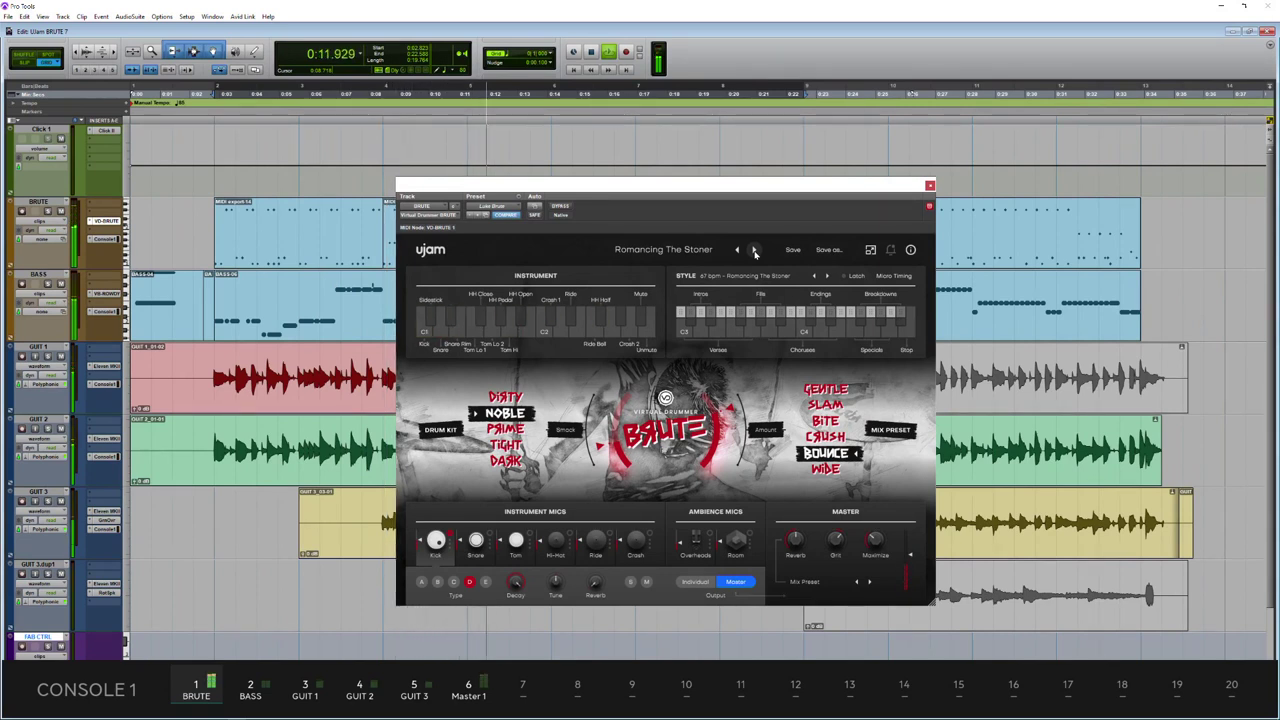
left_click(755, 251)
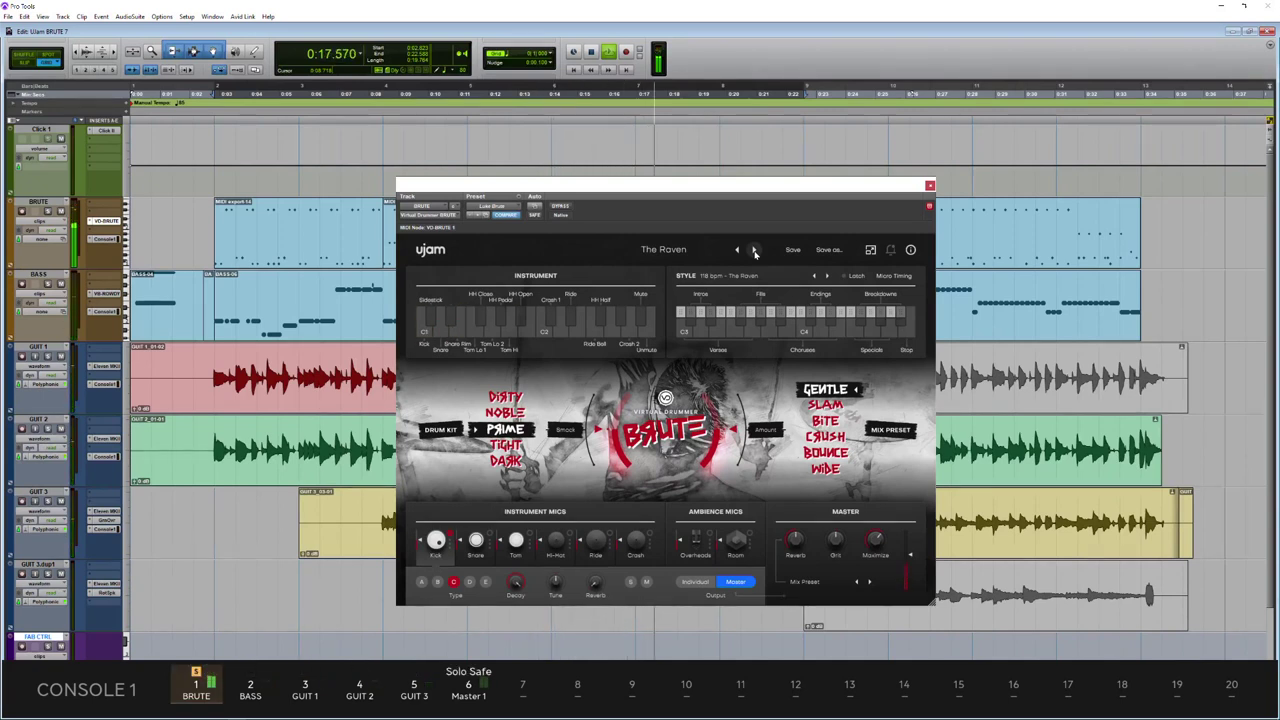
left_click(827, 276)
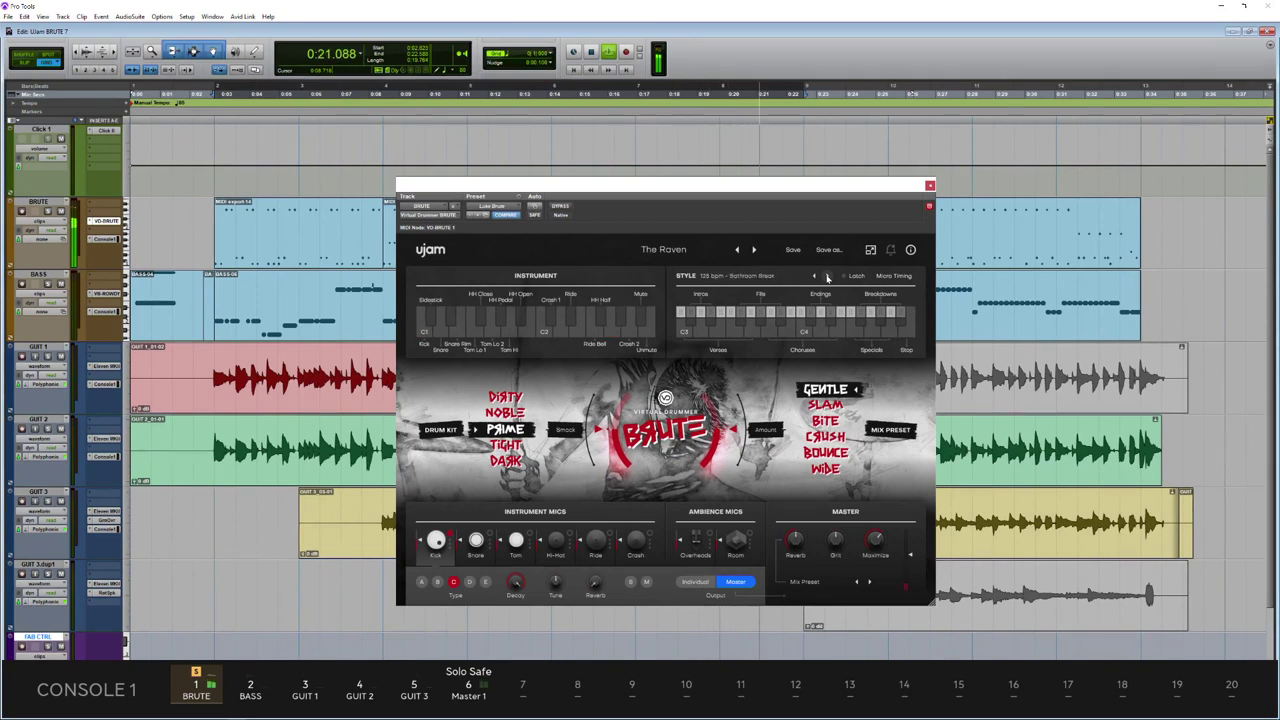
left_click(827, 277)
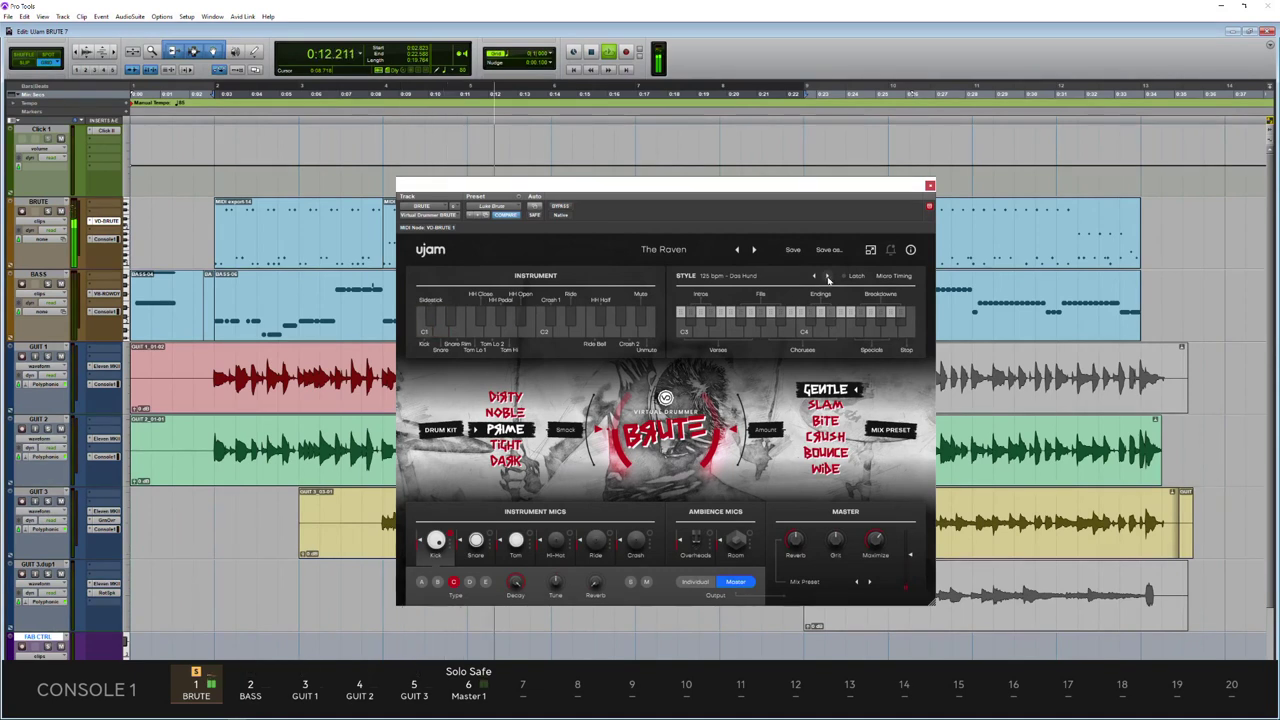
- Switch to the 140 bpm Forgot My Cymbals style and enable Latch
left_click(827, 277)
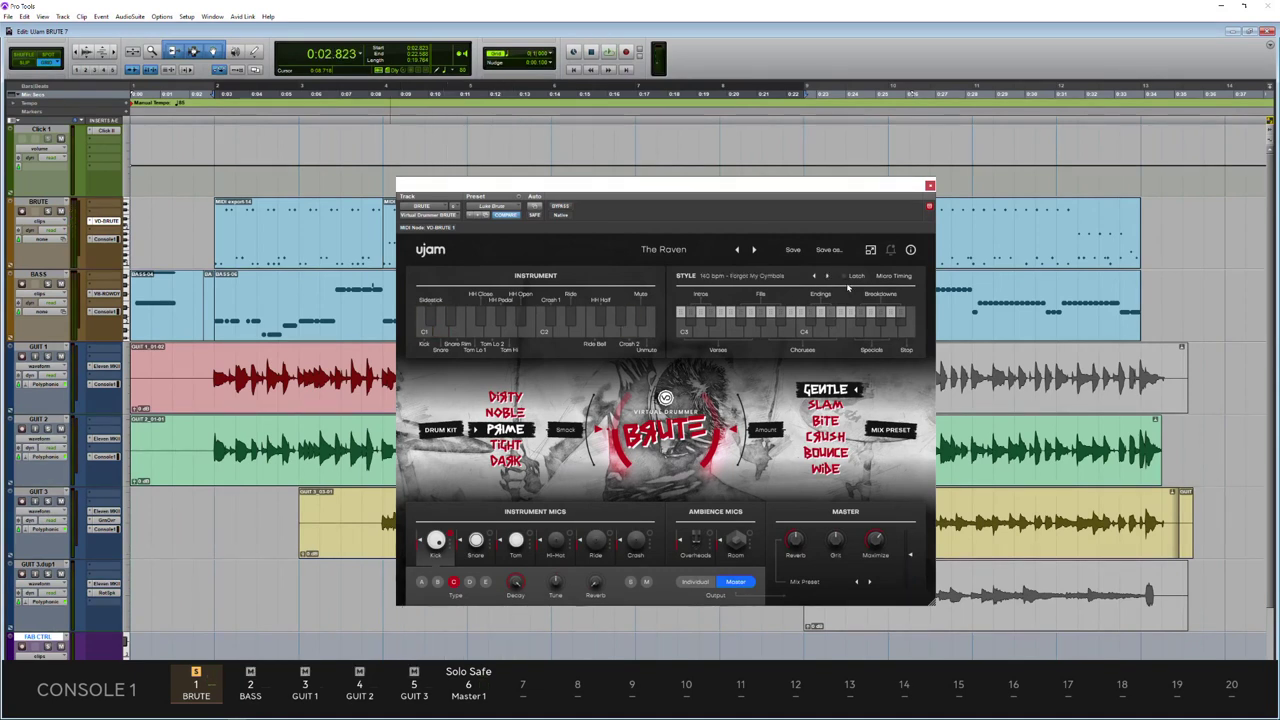
left_click(847, 277)
left_click(684, 328)
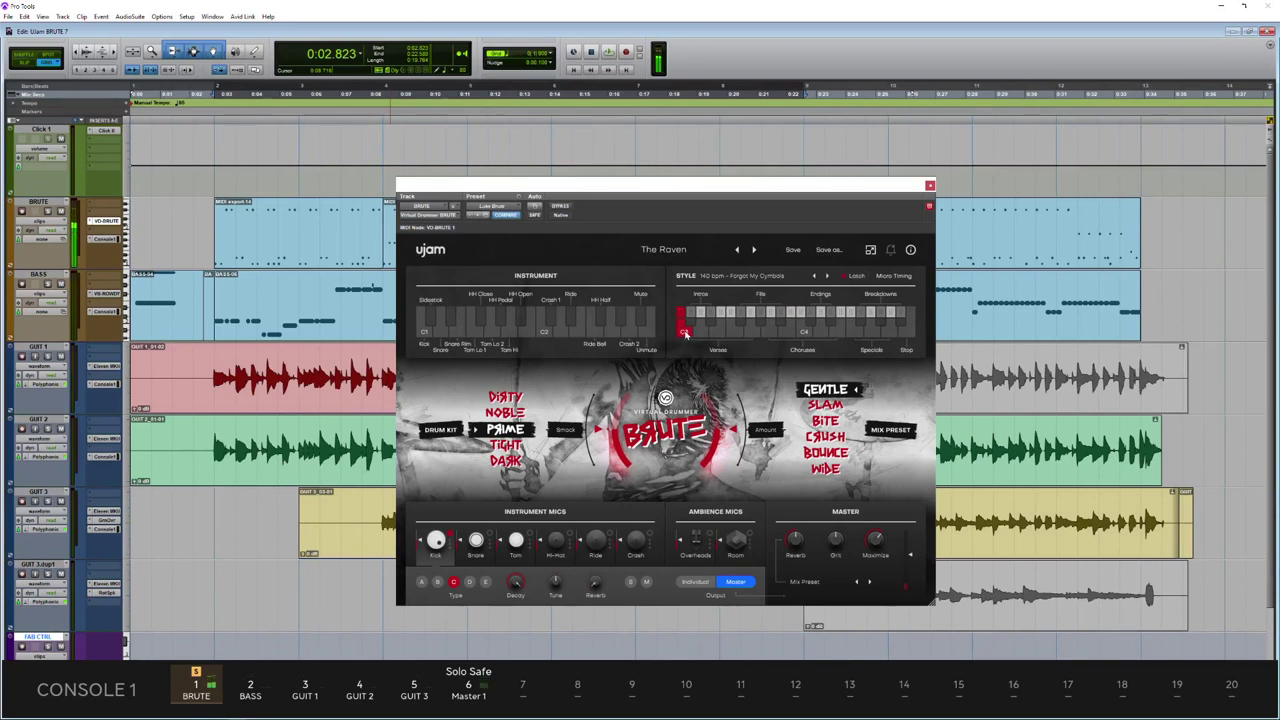
- Audition several style patterns, disable Latch, and drag a pattern clip onto the BRUTE track
left_click(700, 332)
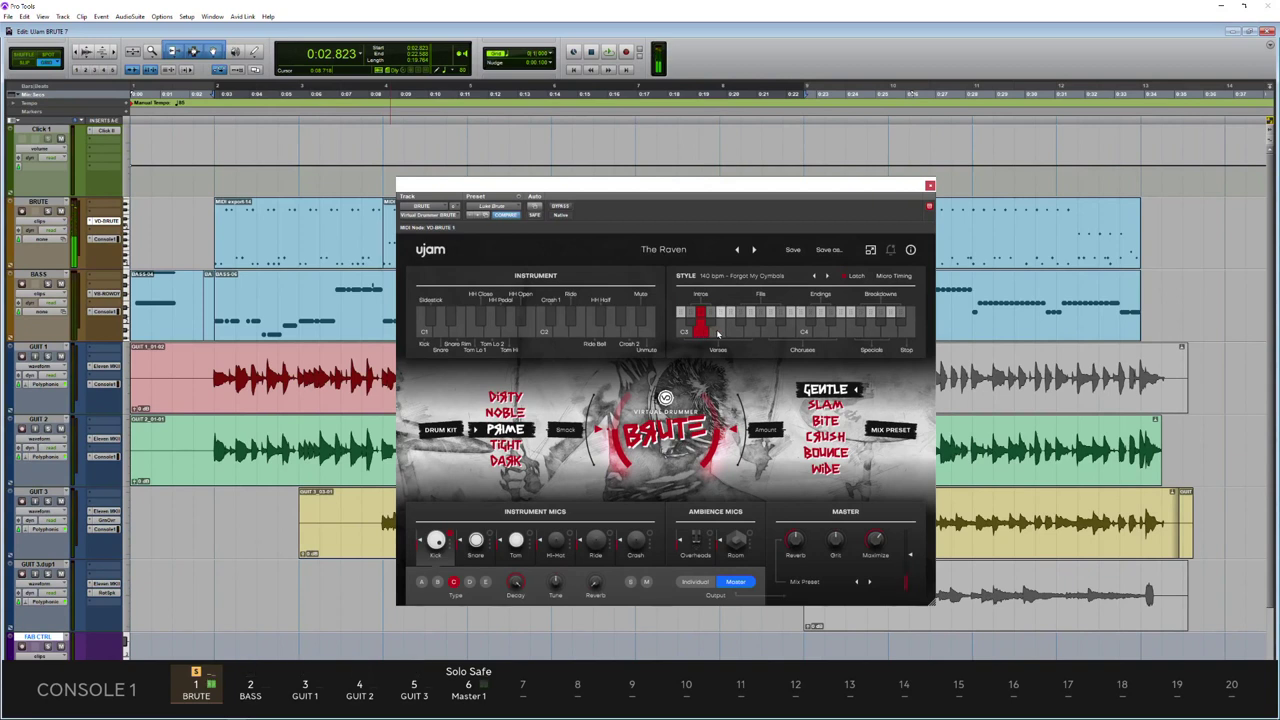
left_click(718, 332)
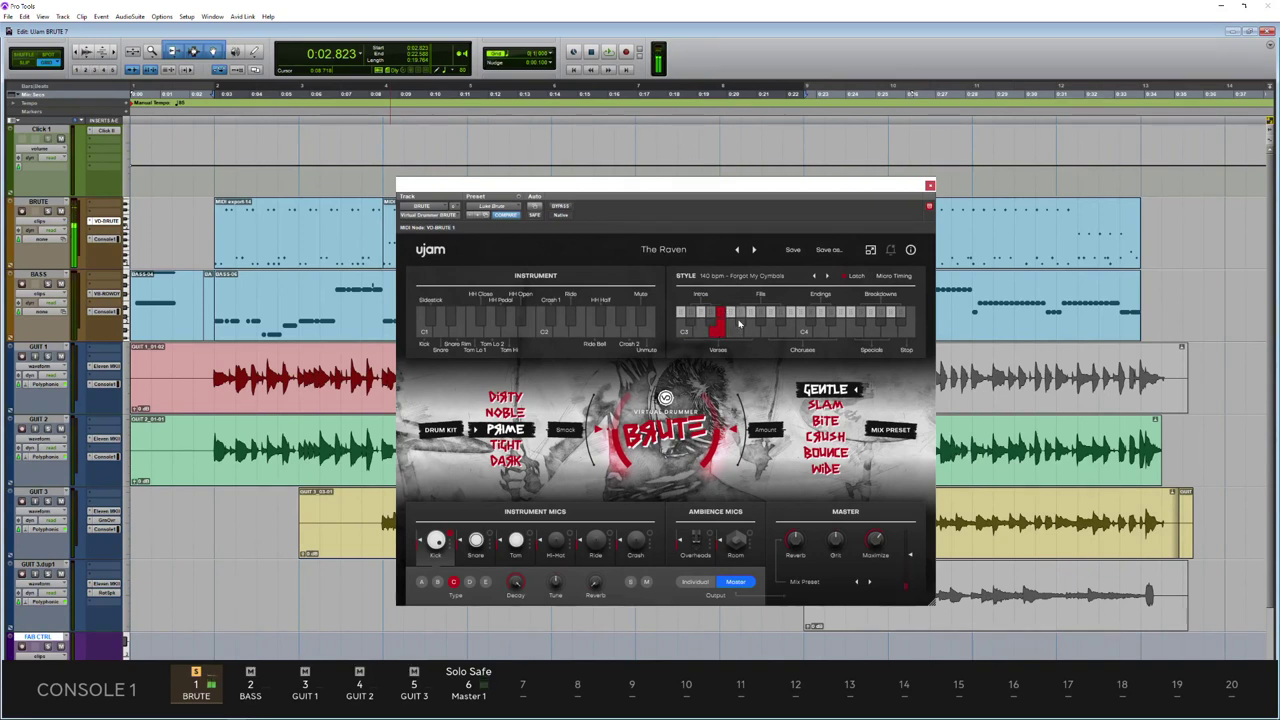
left_click(741, 322)
left_click(786, 333)
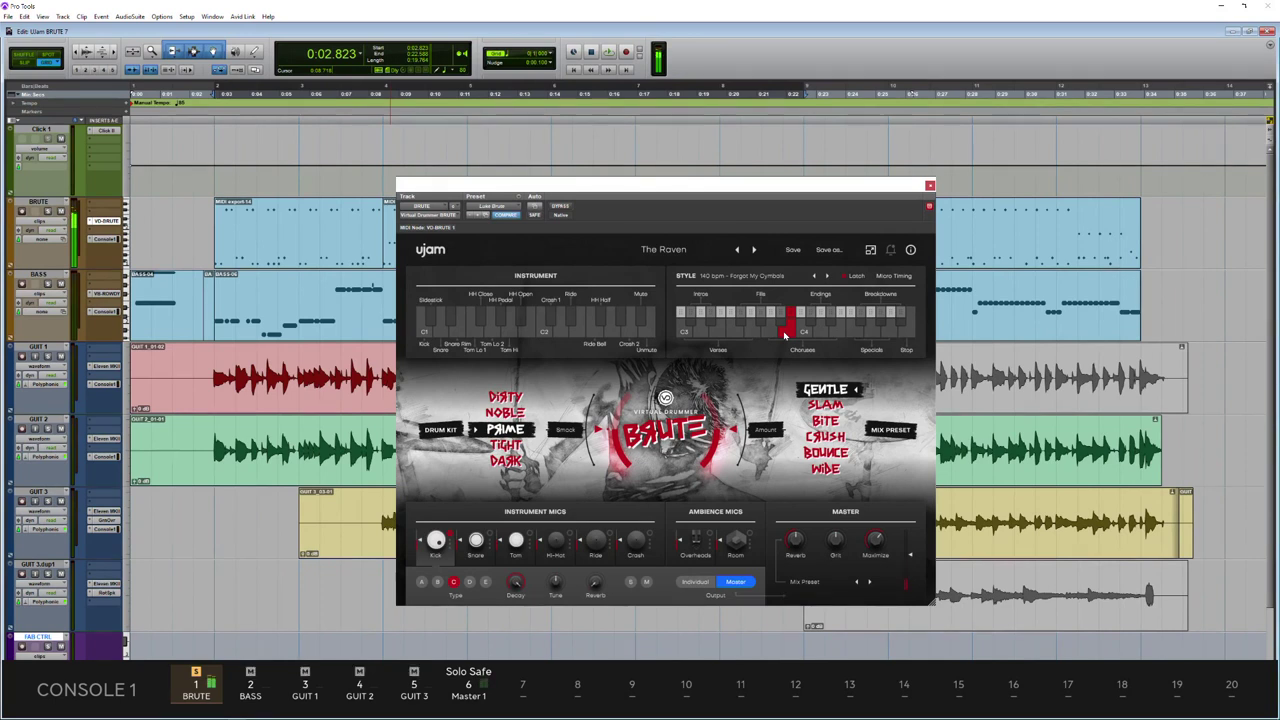
left_click(848, 277)
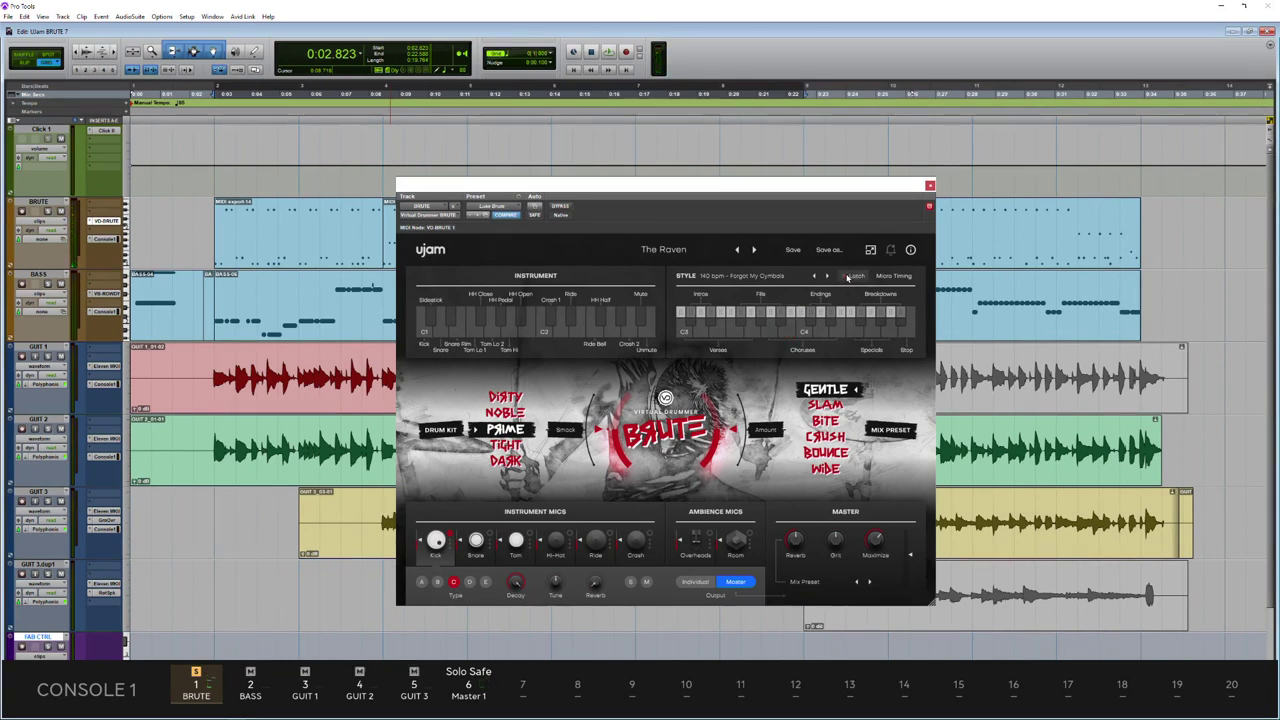
left_click(901, 315)
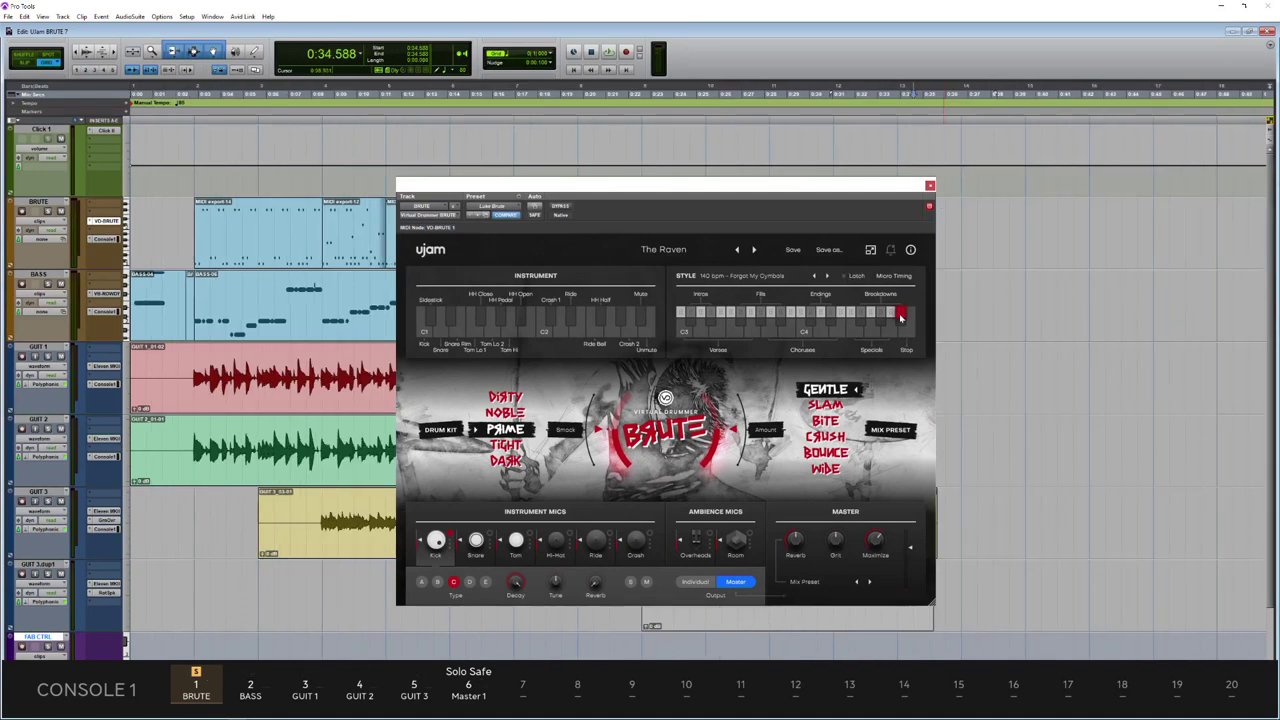
- Zoom out and drop two more BRUTE style-pattern clips after the existing clips
key("ctrl+[")
key("ctrl+[")
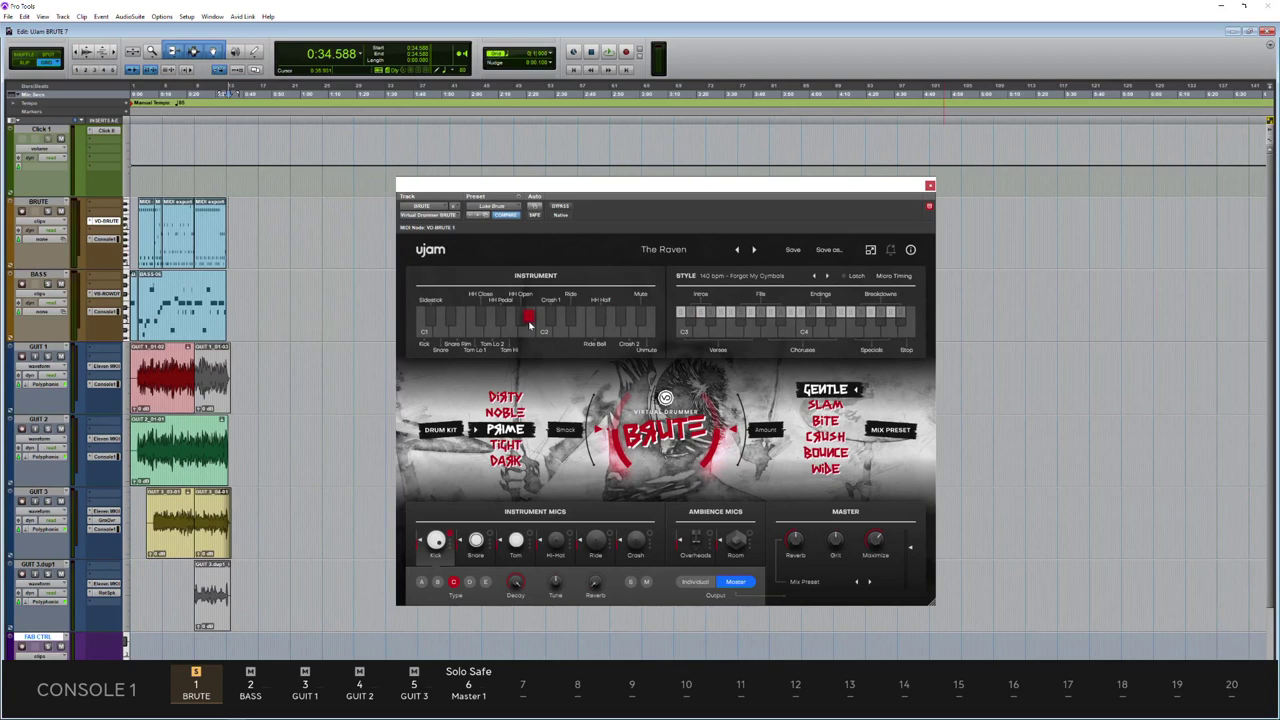
left_click_drag(372, 300, 245, 240)
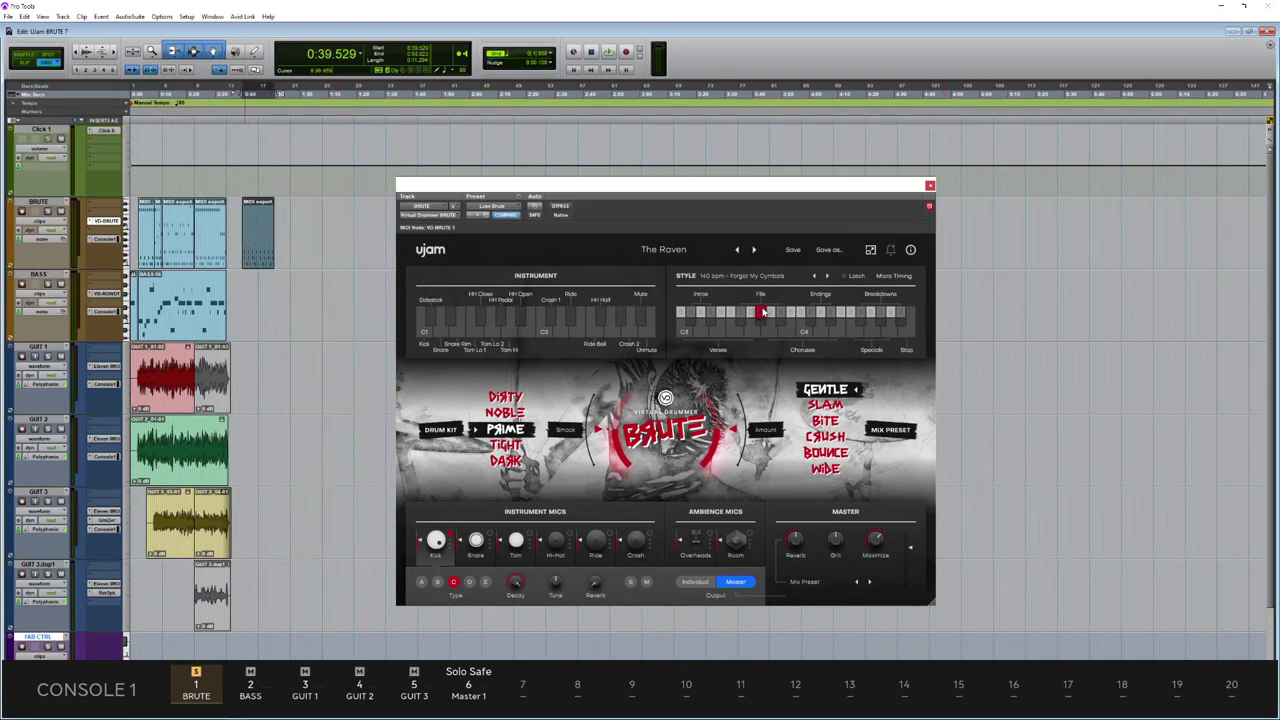
left_click_drag(400, 300, 264, 242)
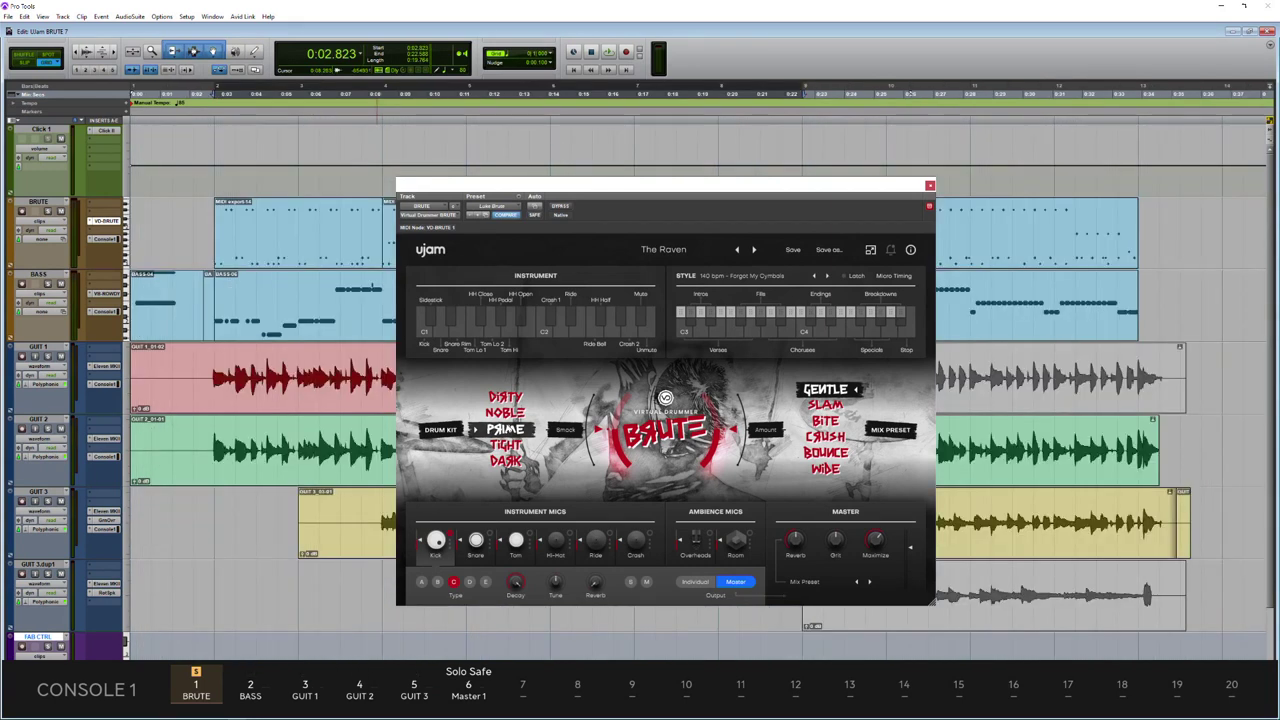
- Start playback and step through the groove presets to Le Bonheur
key("space")
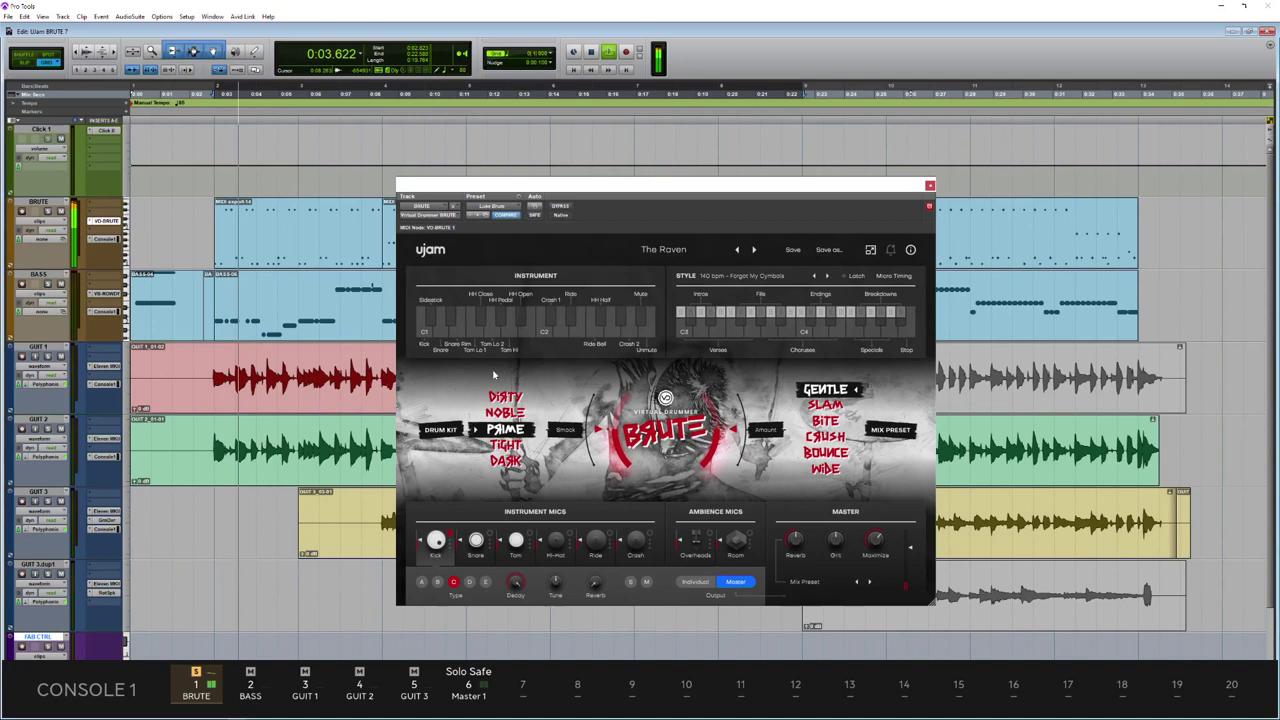
left_click(737, 250)
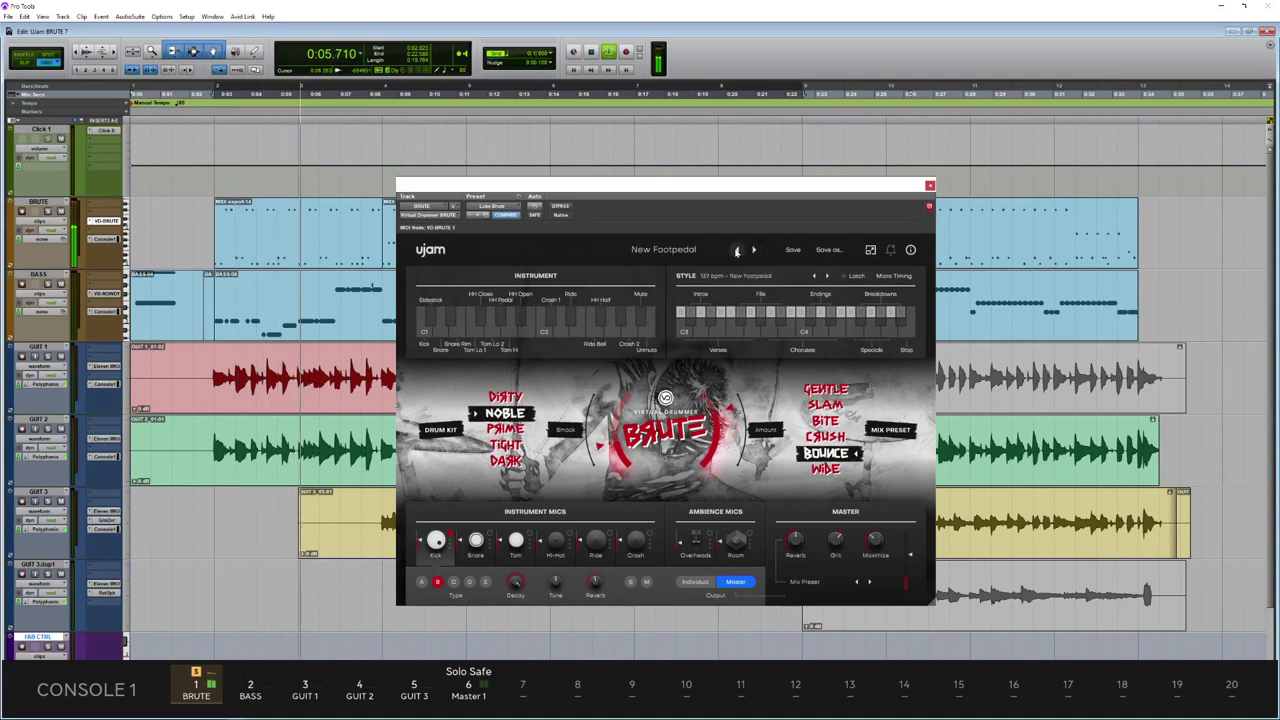
left_click(756, 250)
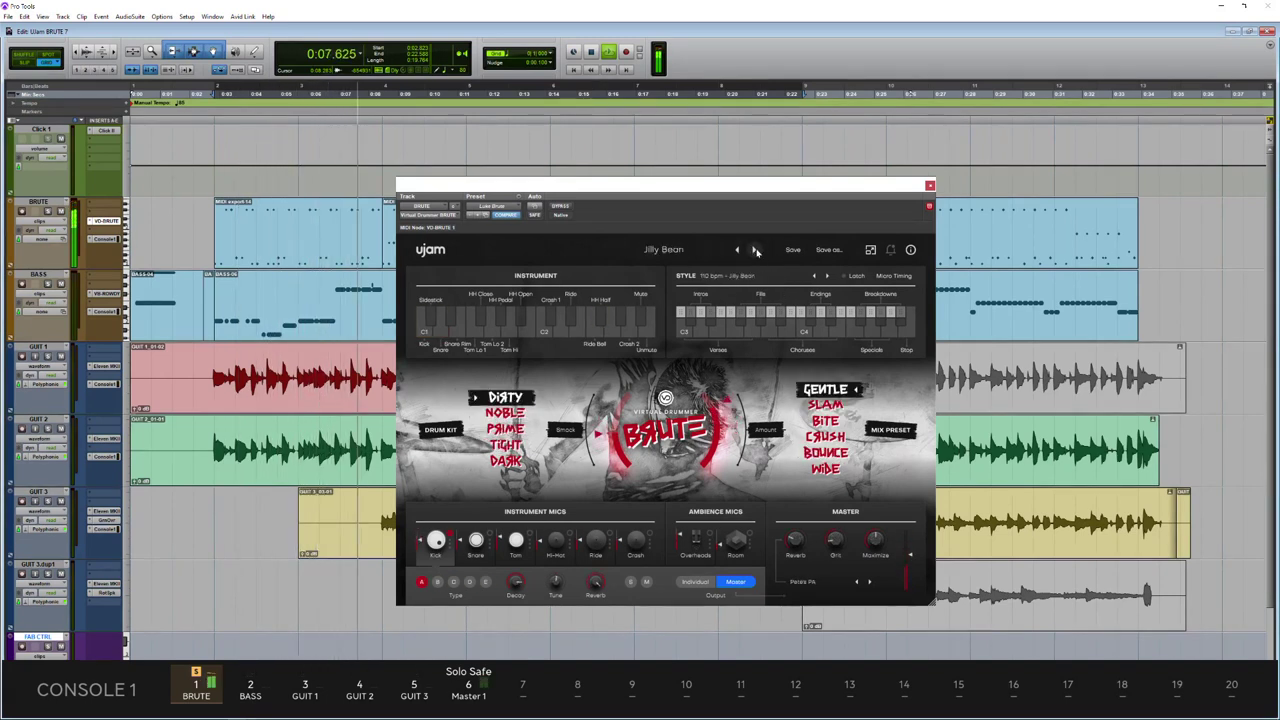
left_click(756, 250)
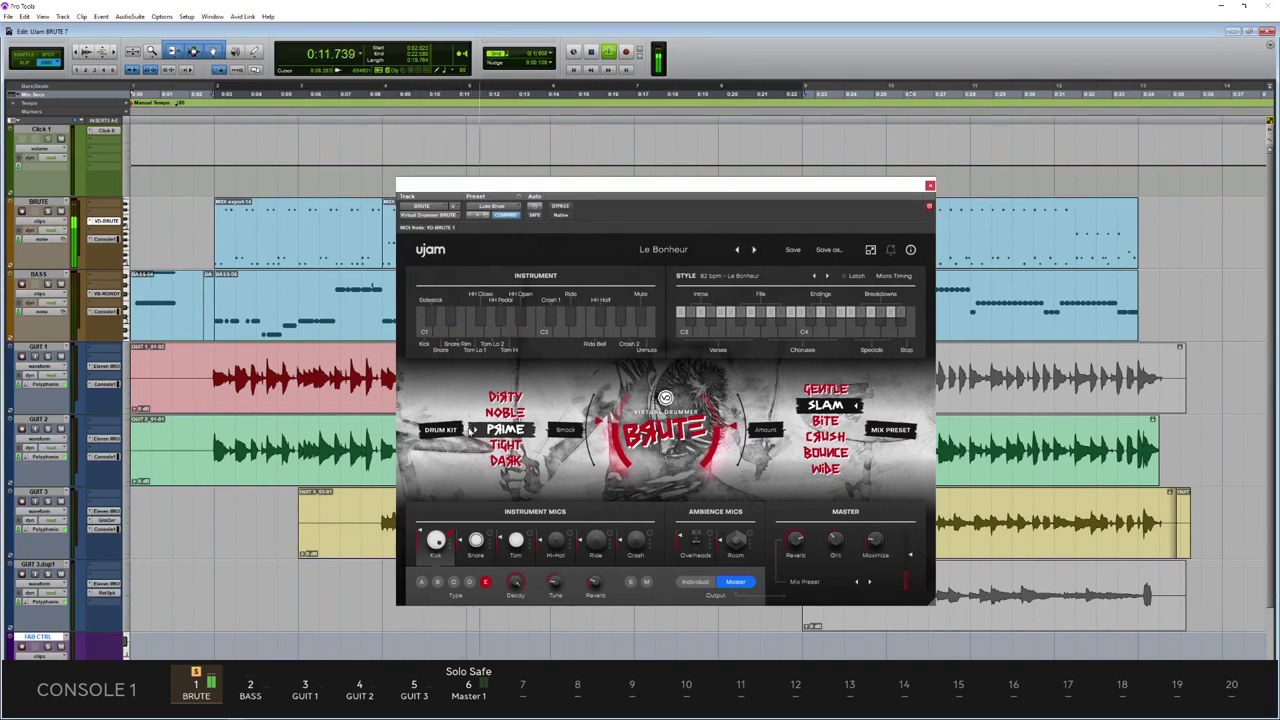
- Audition the TIGHT, DARK and DIRTY kits, lower Smack, and settle on the NOBLE kit
left_click(505, 445)
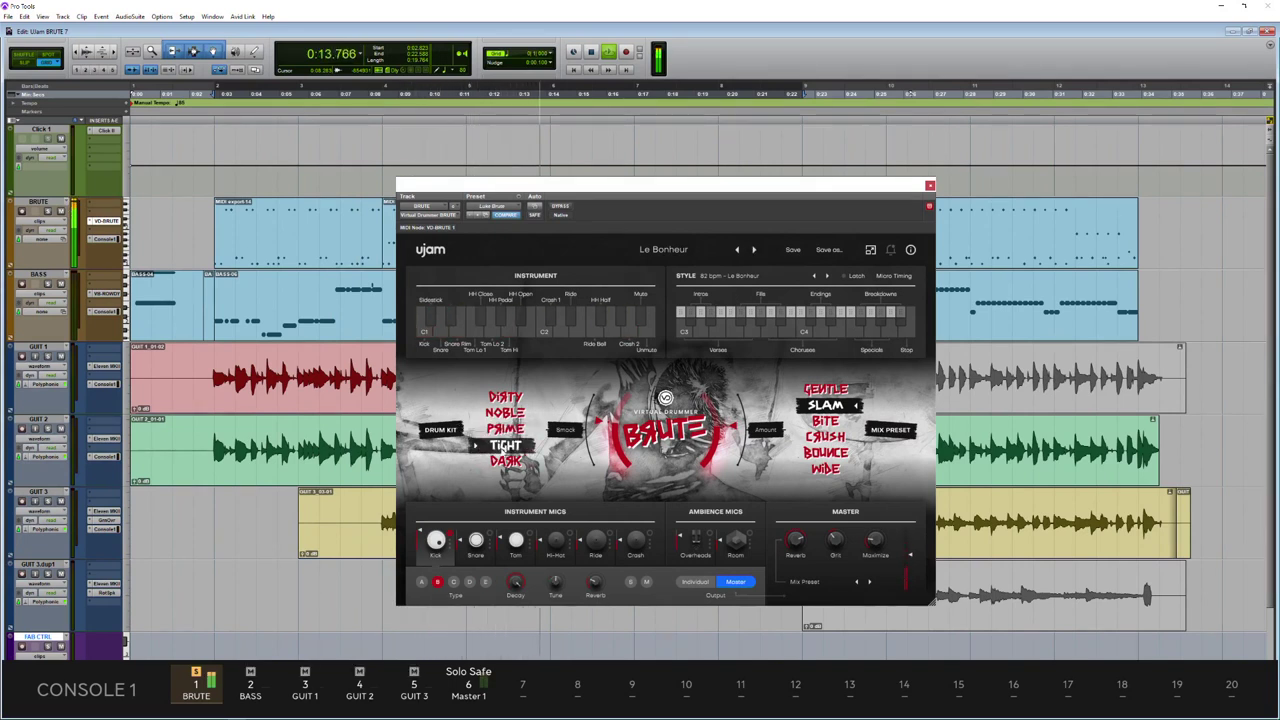
left_click(505, 462)
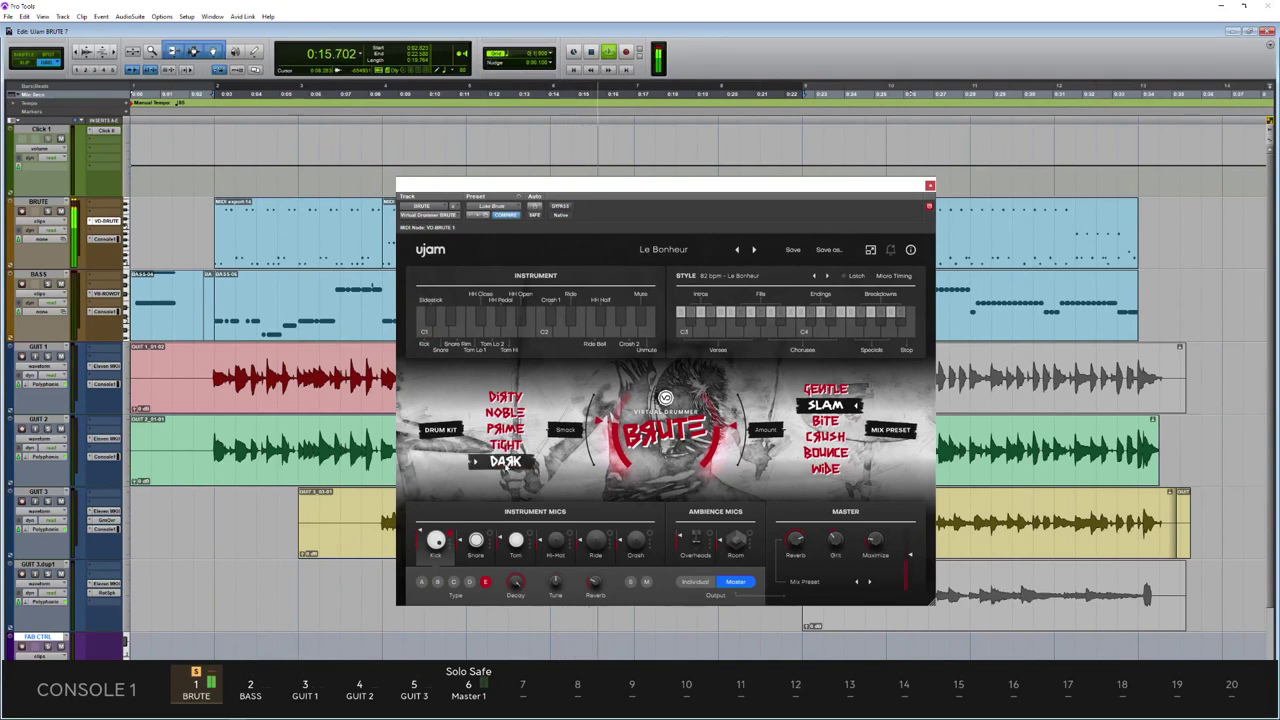
left_click(505, 445)
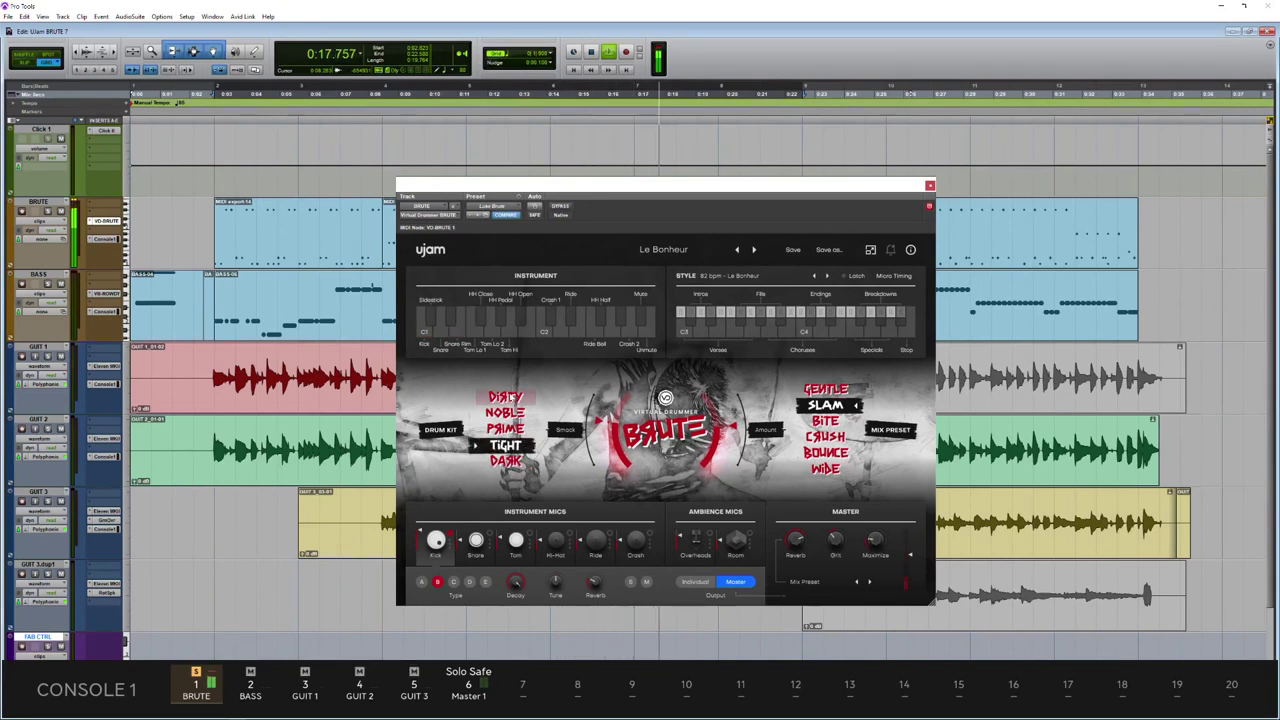
left_click(505, 397)
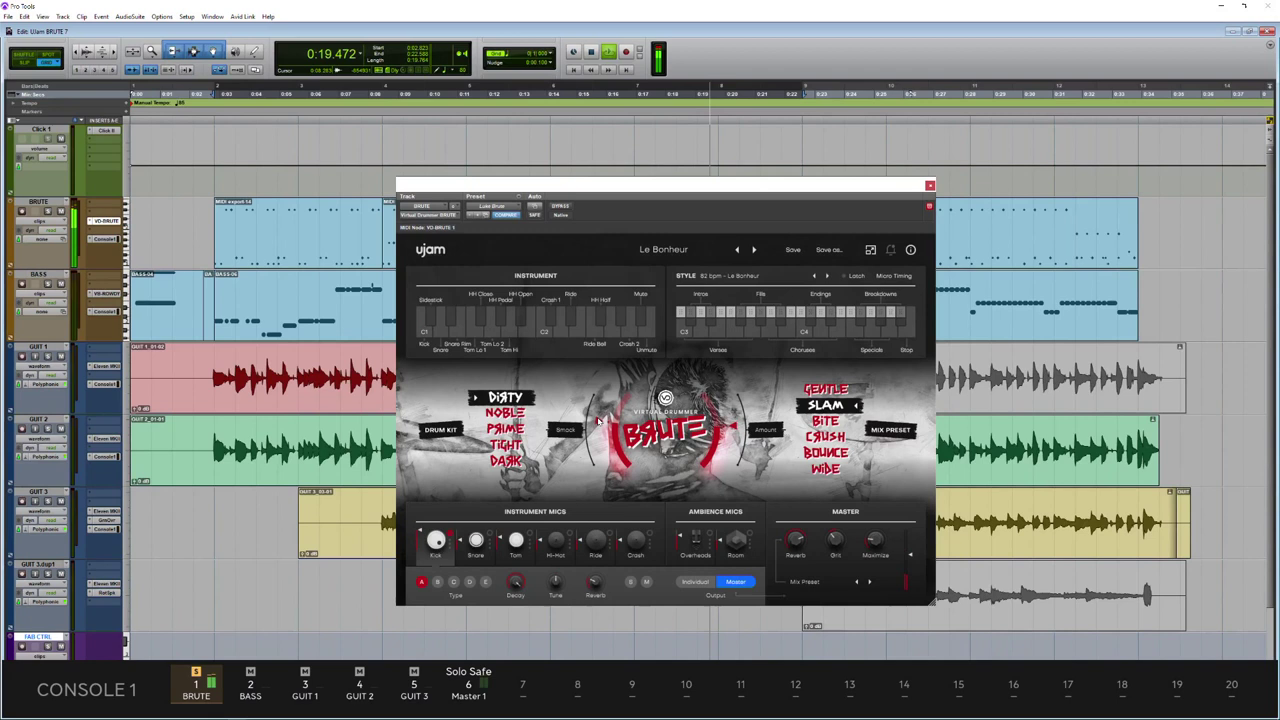
mouse_move(600, 398)
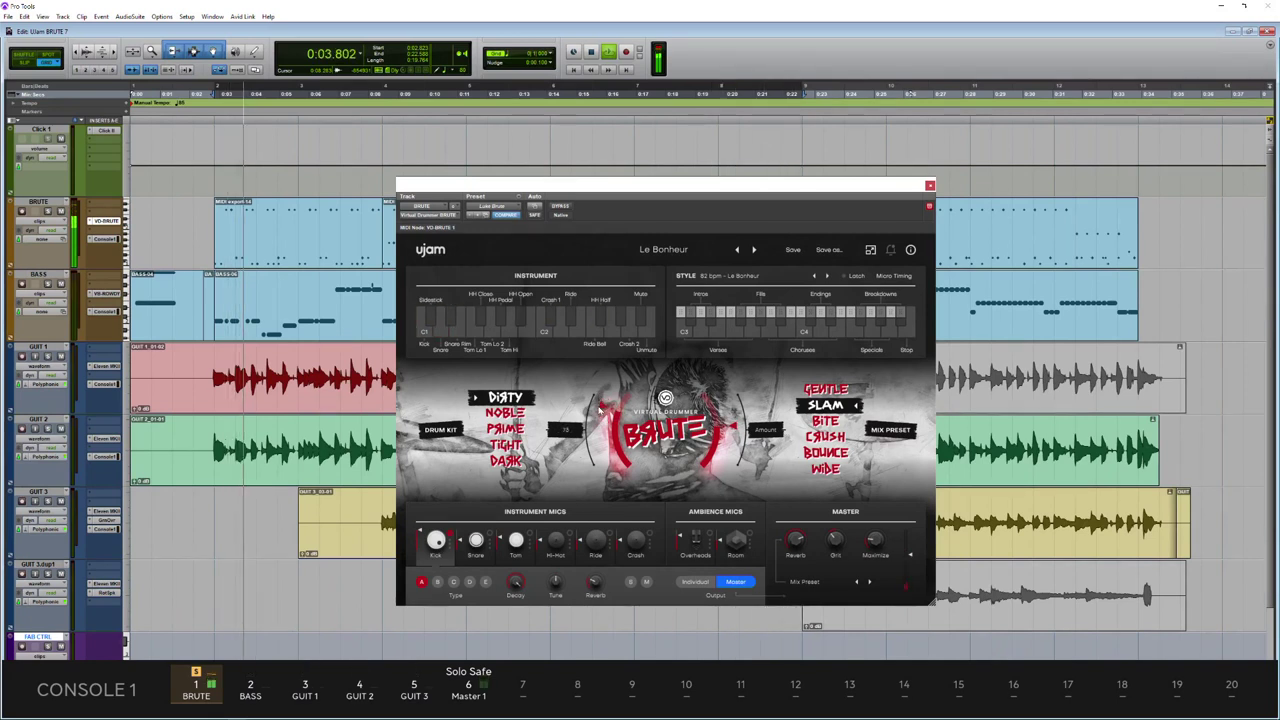
mouse_move(600, 398)
left_mouse_down()
mouse_move(614, 479)
mouse_move(593, 375)
left_mouse_up()
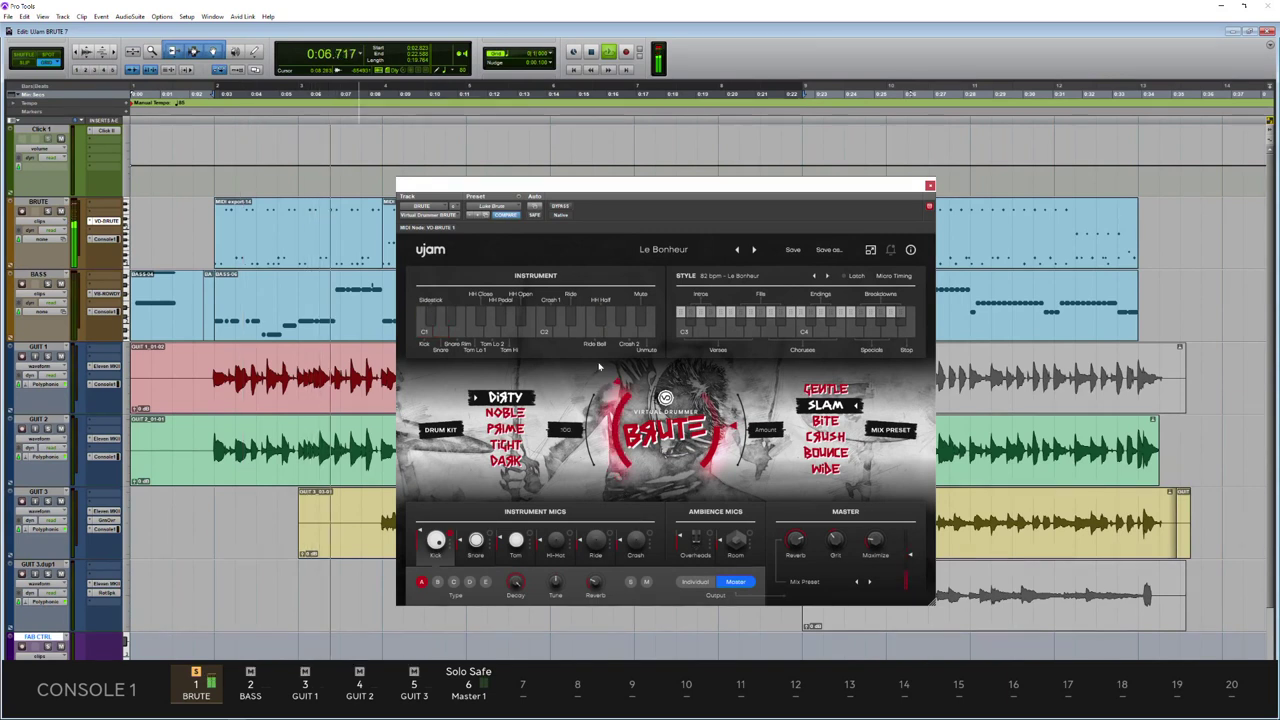
left_click(505, 413)
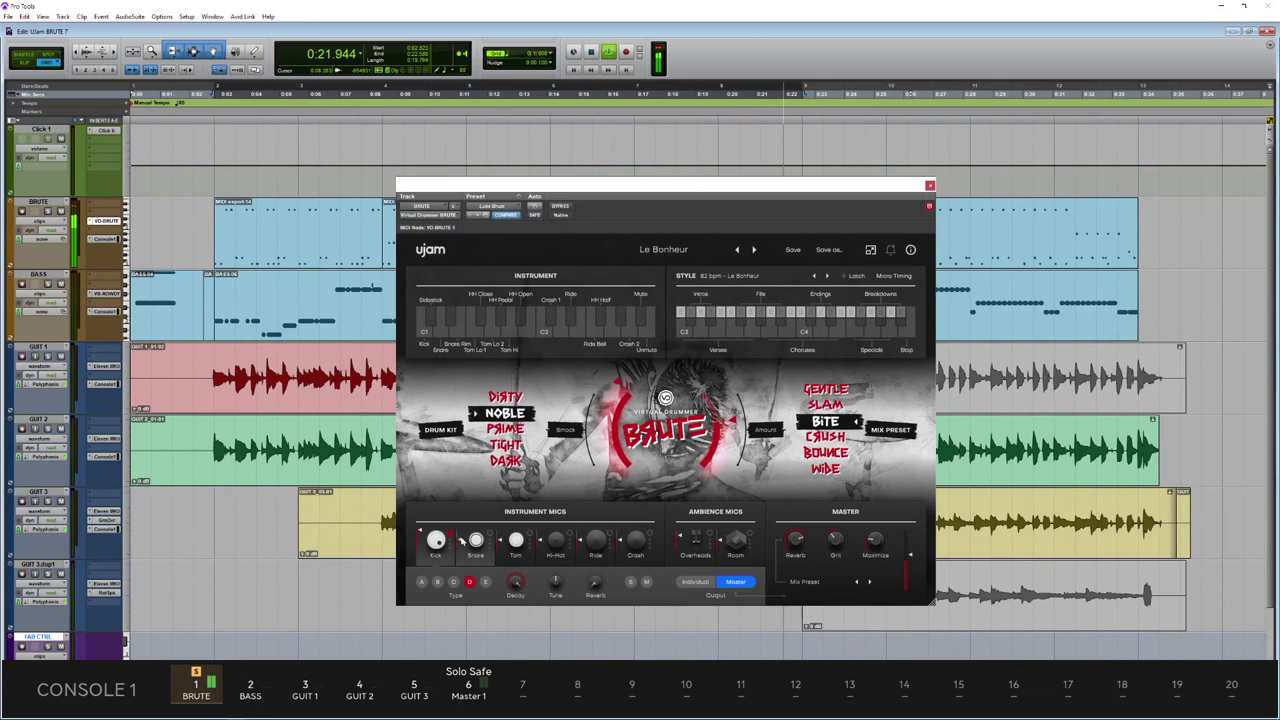
- Solo the kick and audition its mic types A, B, D and E, ending on E, then unsolo
left_click(630, 581)
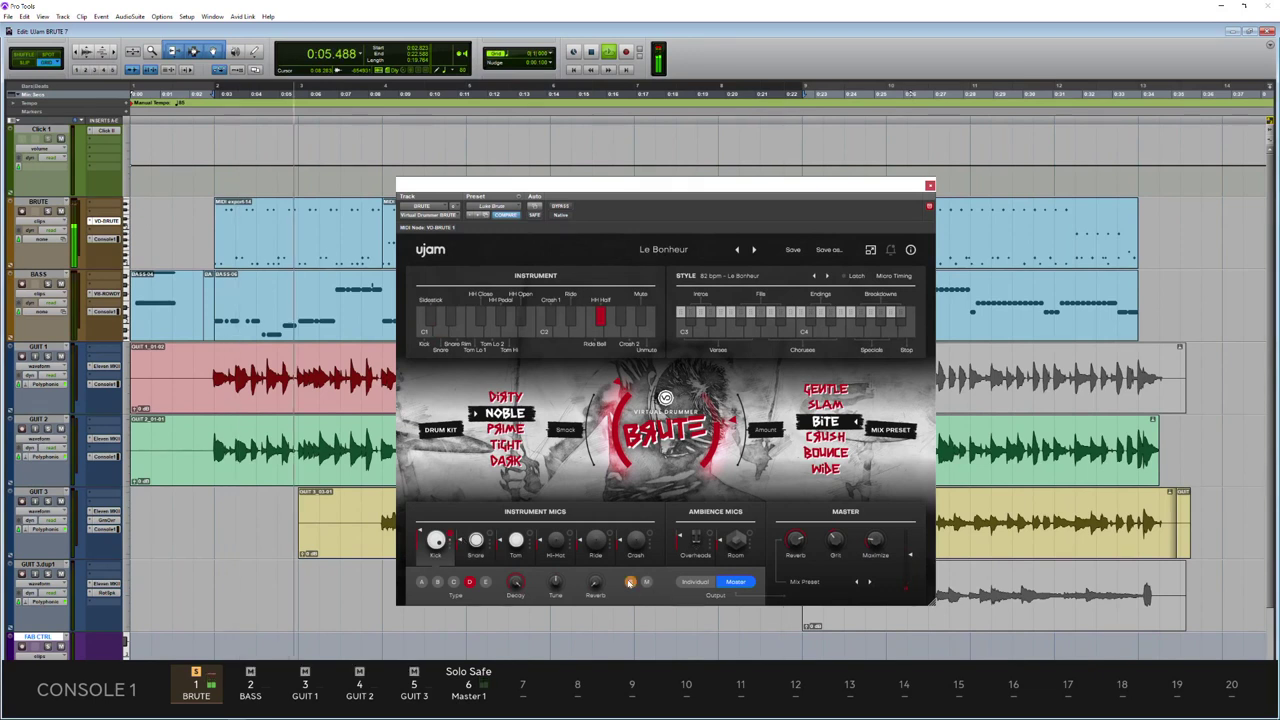
left_click(422, 582)
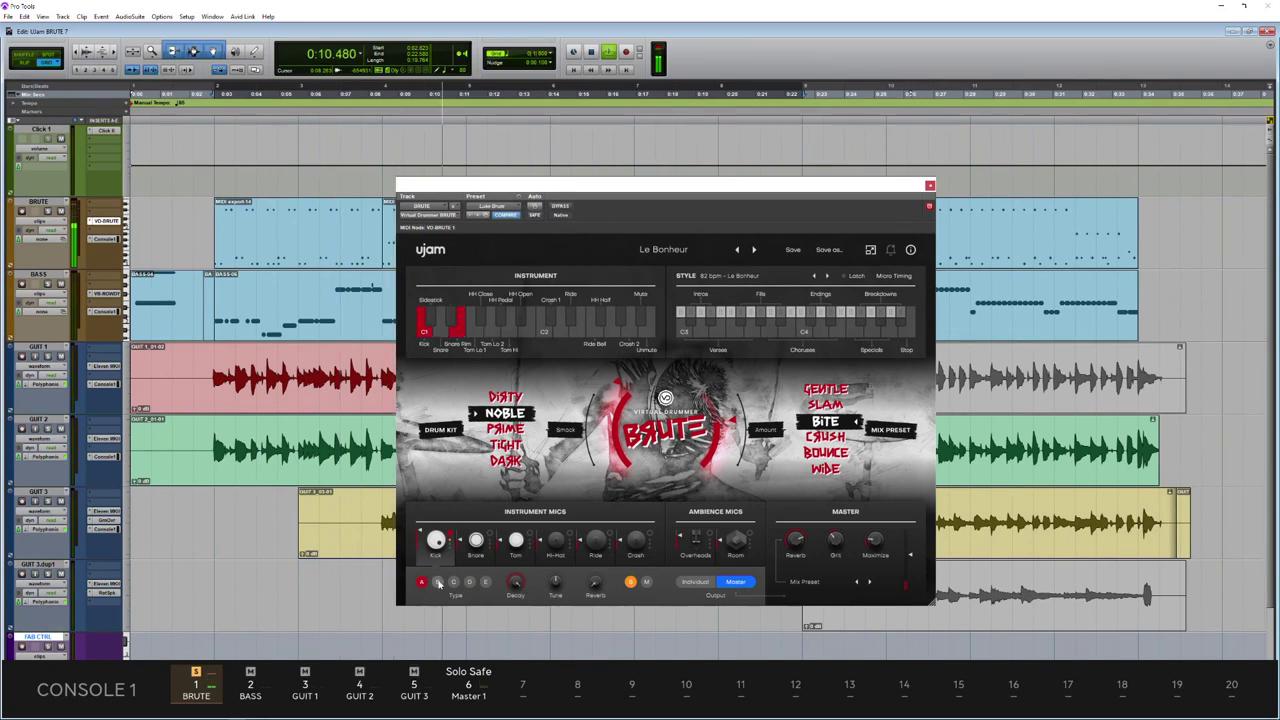
left_click(437, 582)
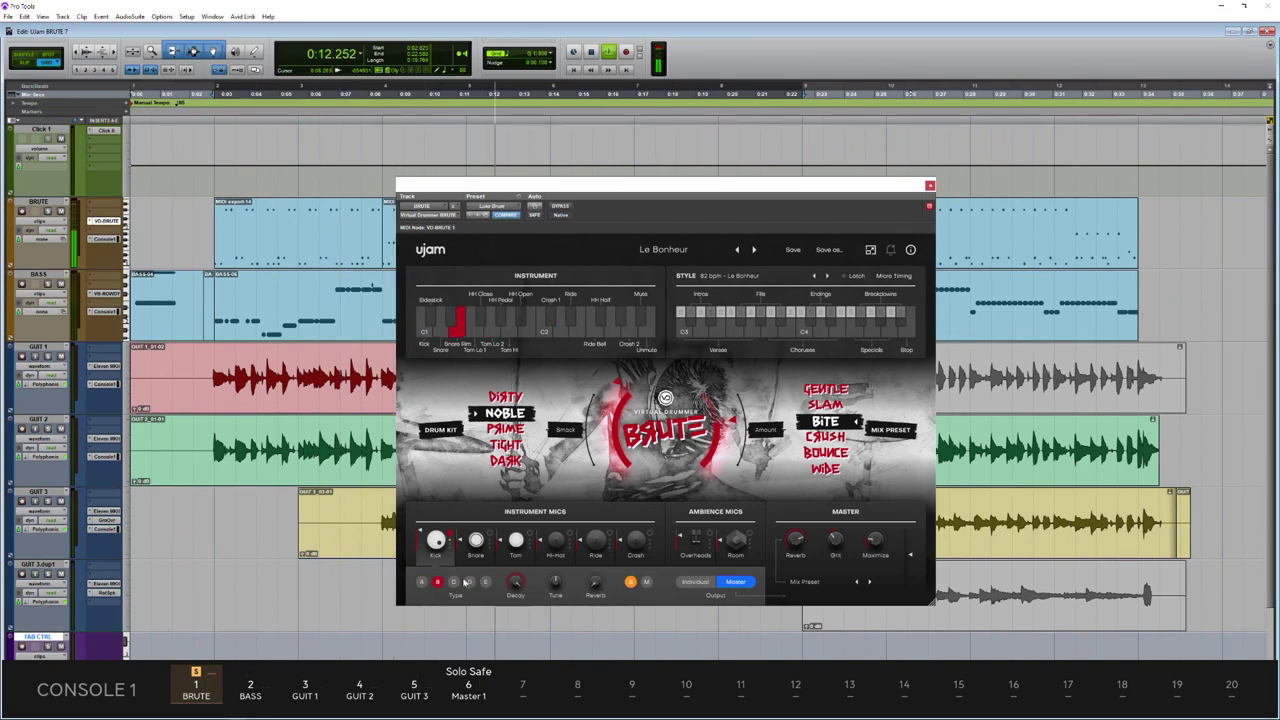
left_click(469, 582)
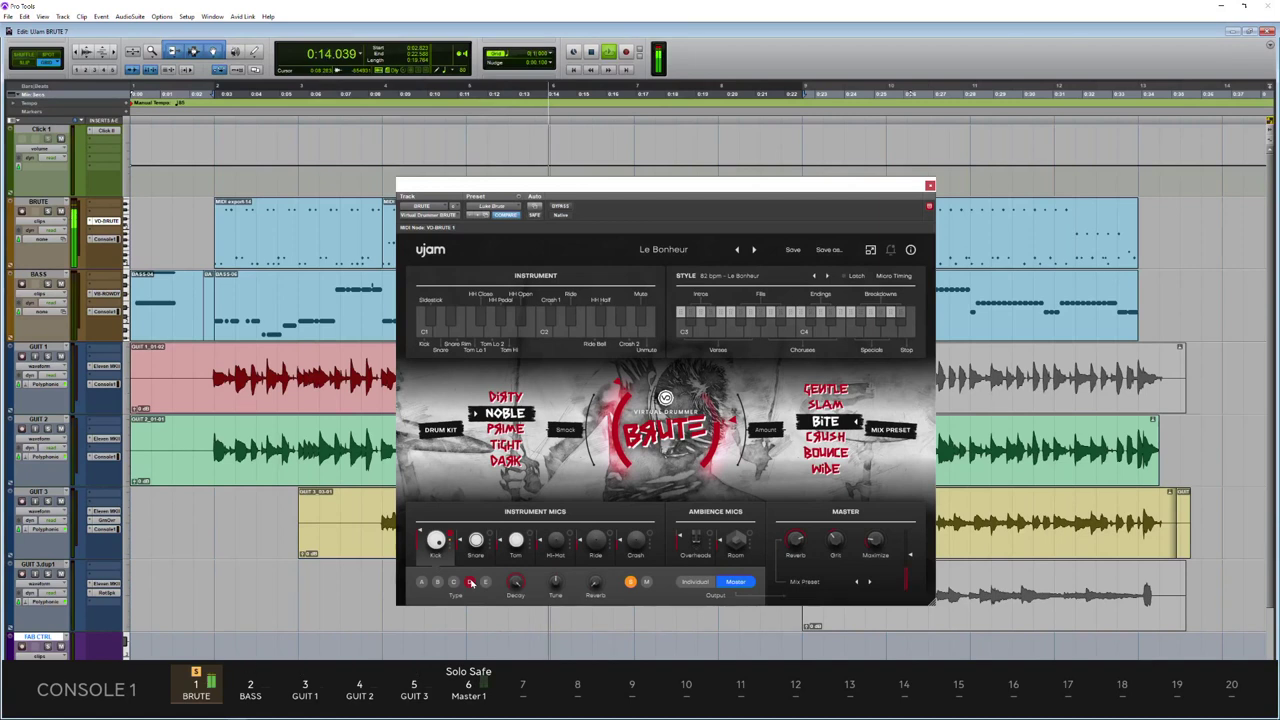
left_click(485, 582)
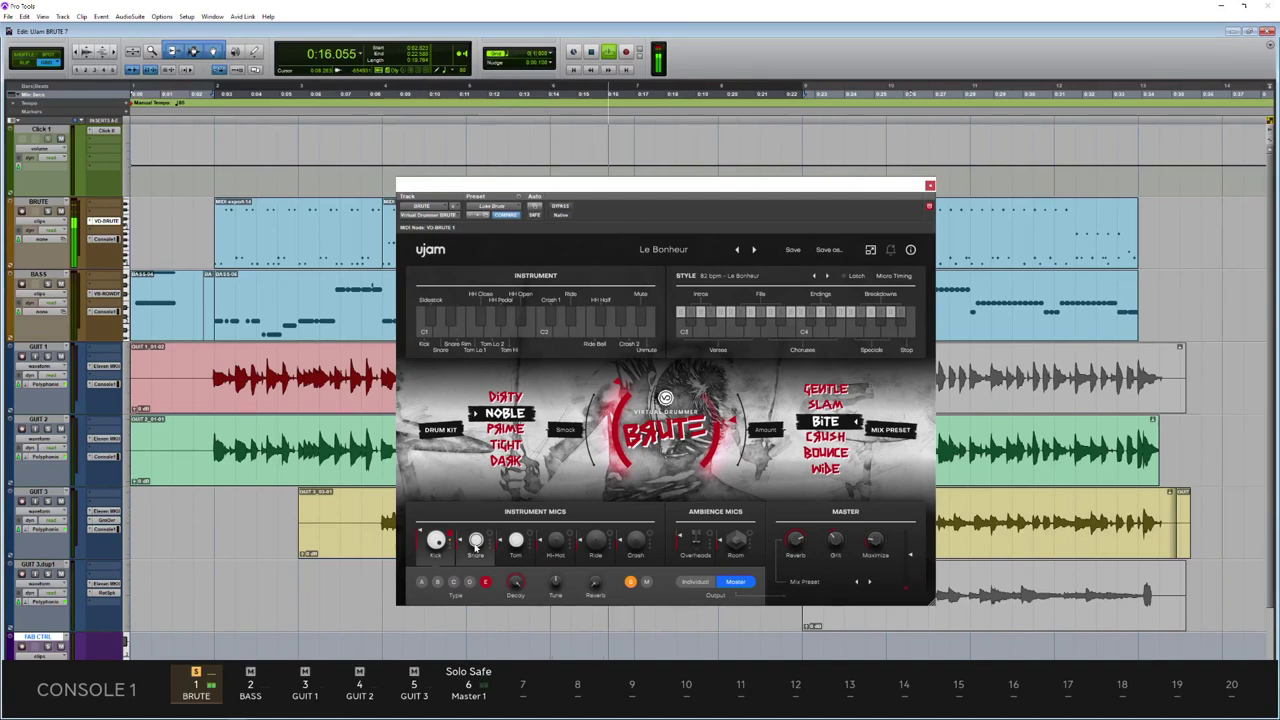
left_click(476, 541)
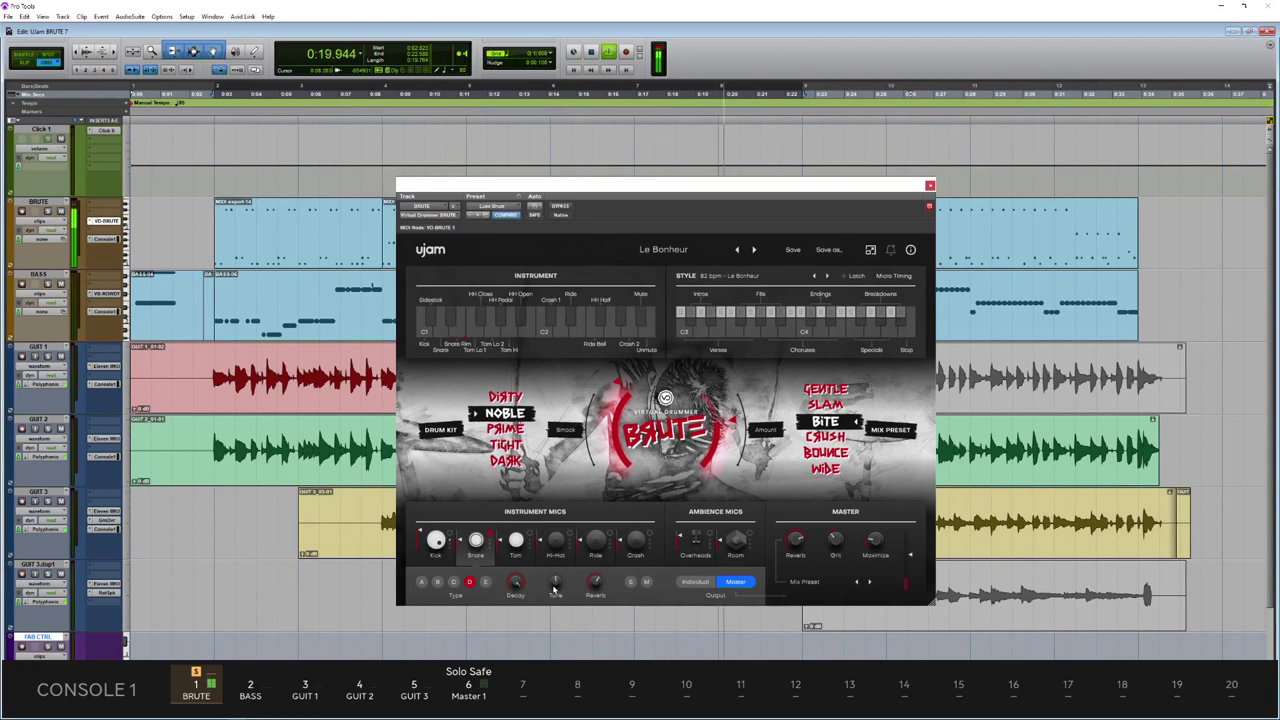
left_click(438, 548)
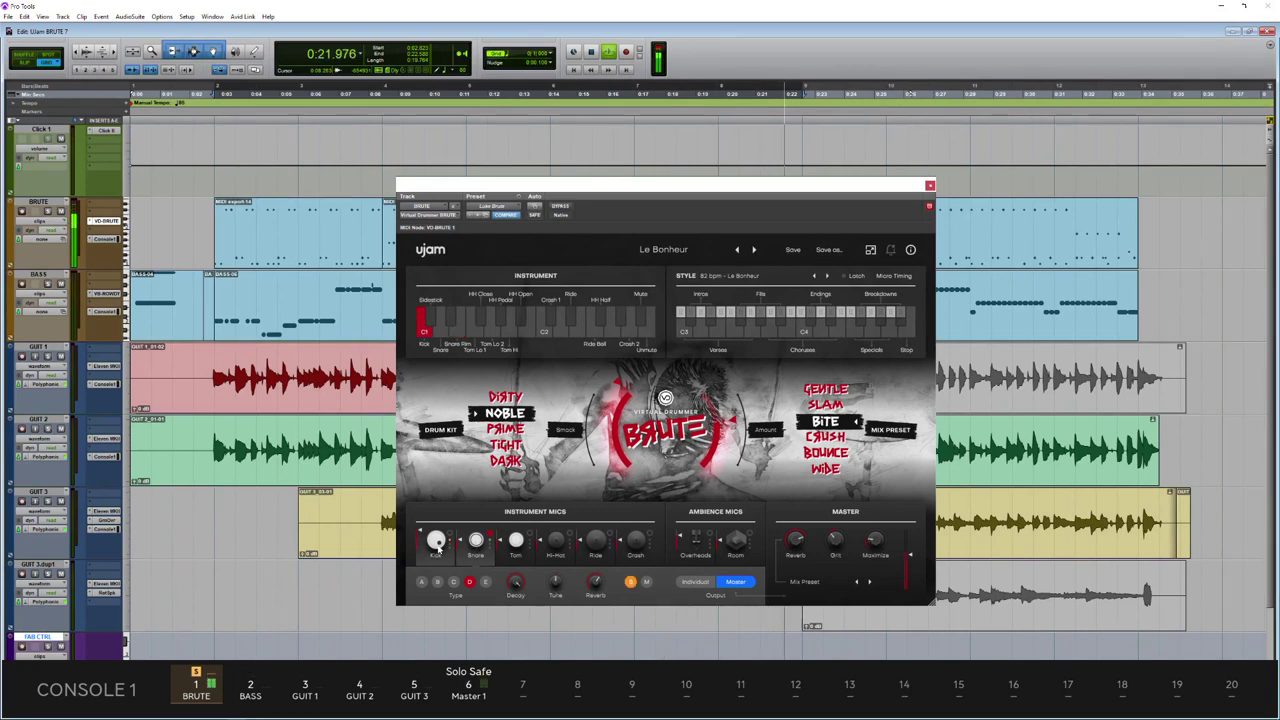
left_click(485, 581)
left_click(630, 582)
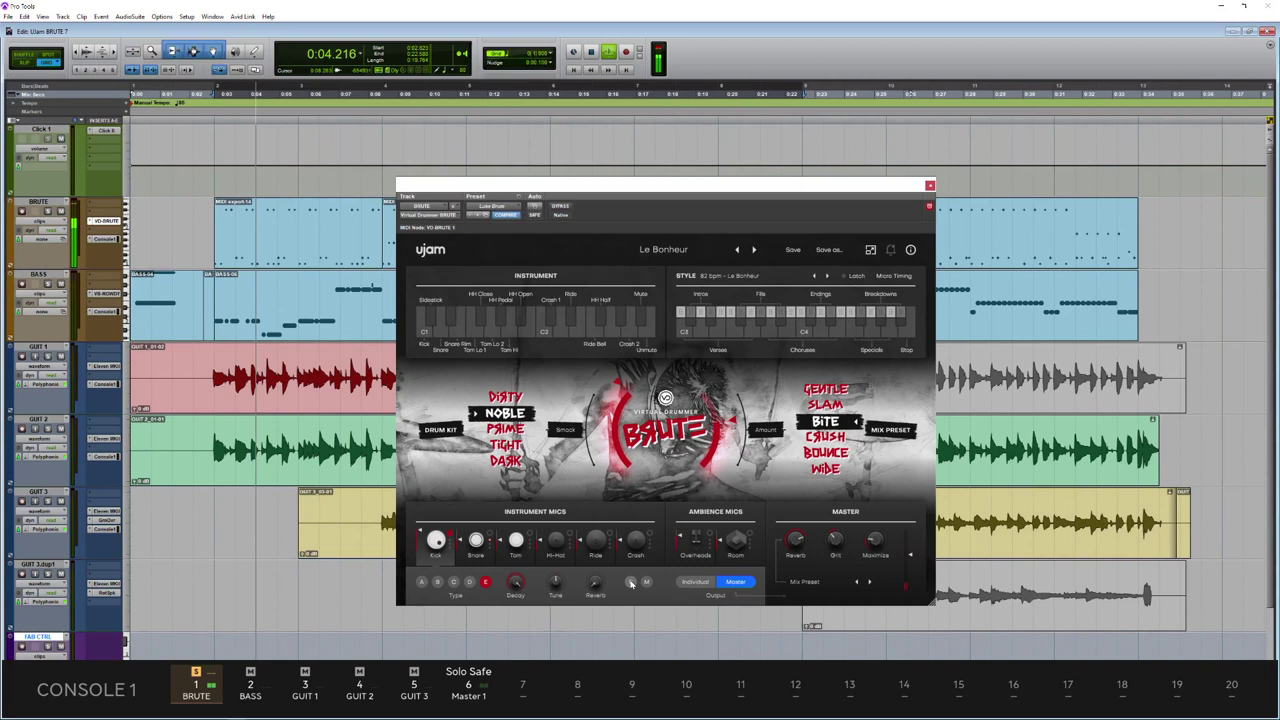
- Select the snare mic and set its type to B
left_click(476, 545)
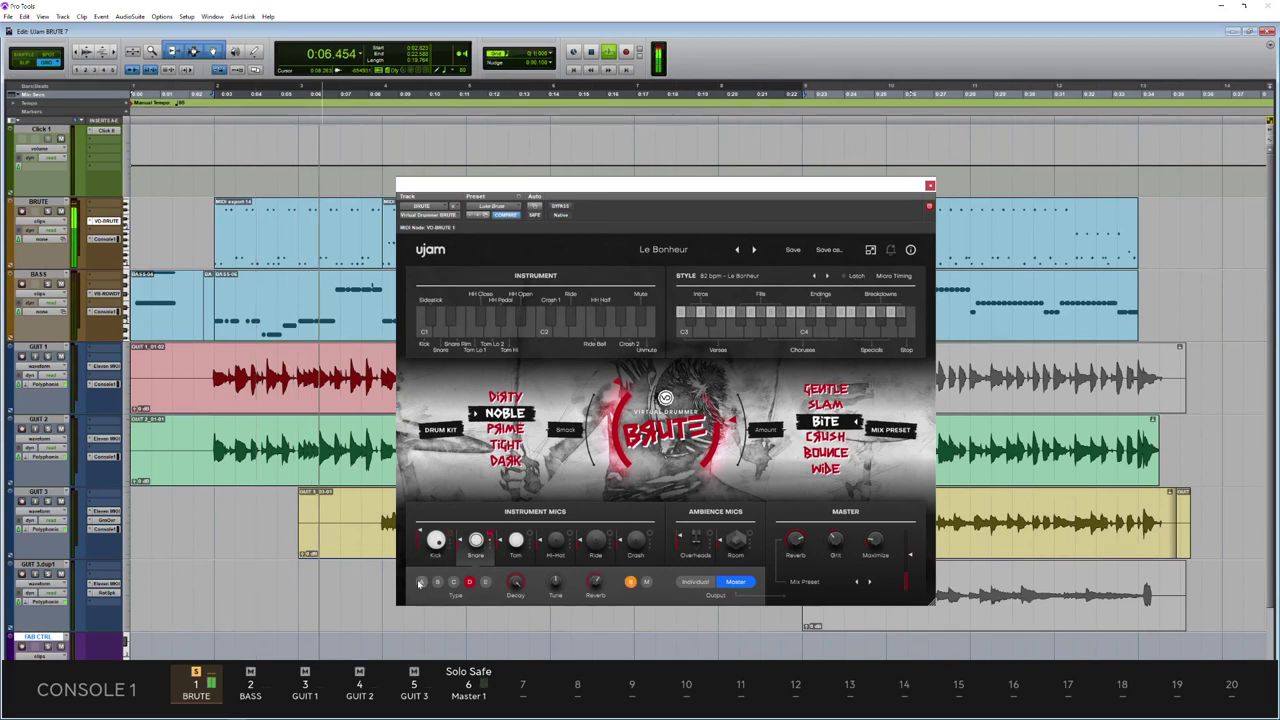
left_click(421, 582)
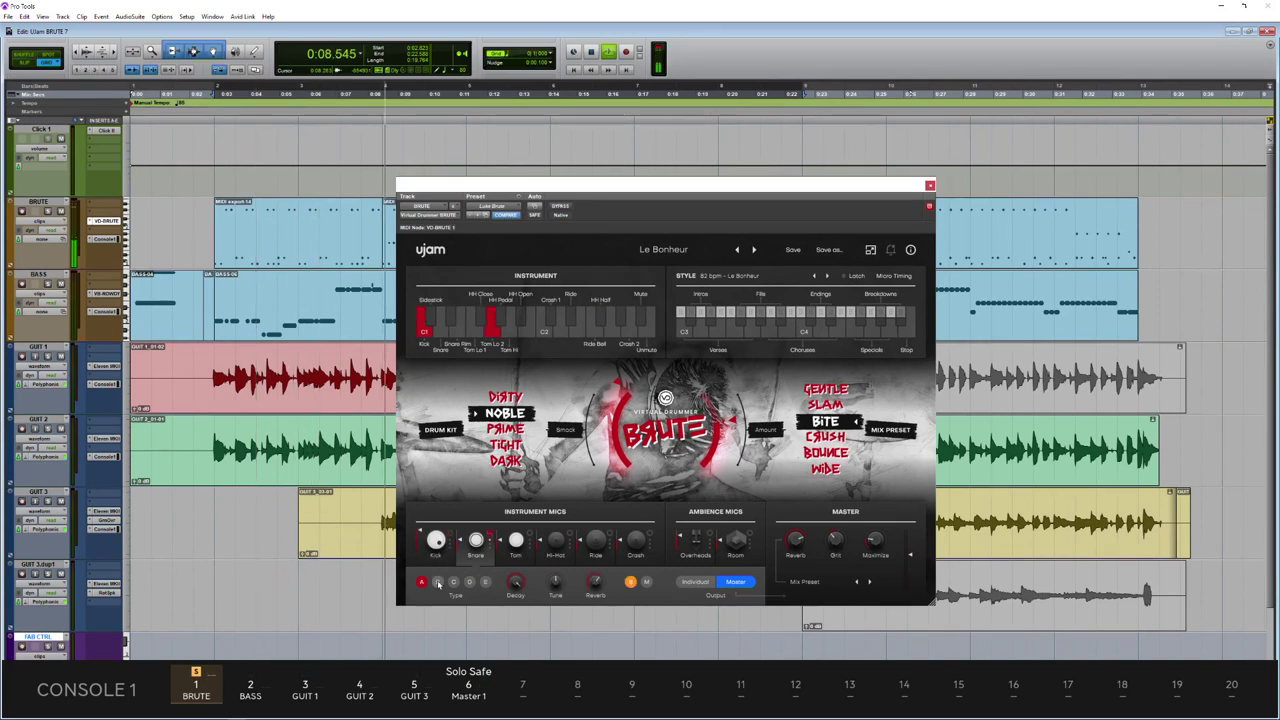
left_click(437, 582)
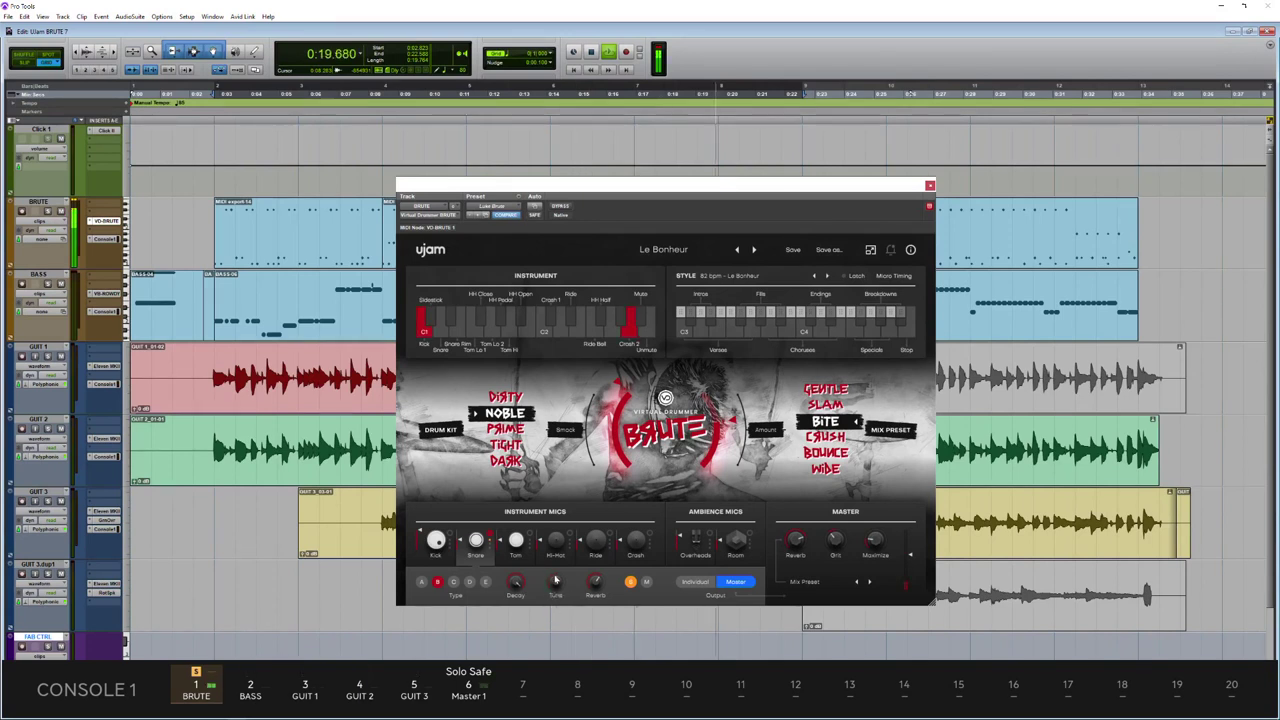
- Stop playback, try Individual outputs, then route the BRUTE drums back to Master
key("space")
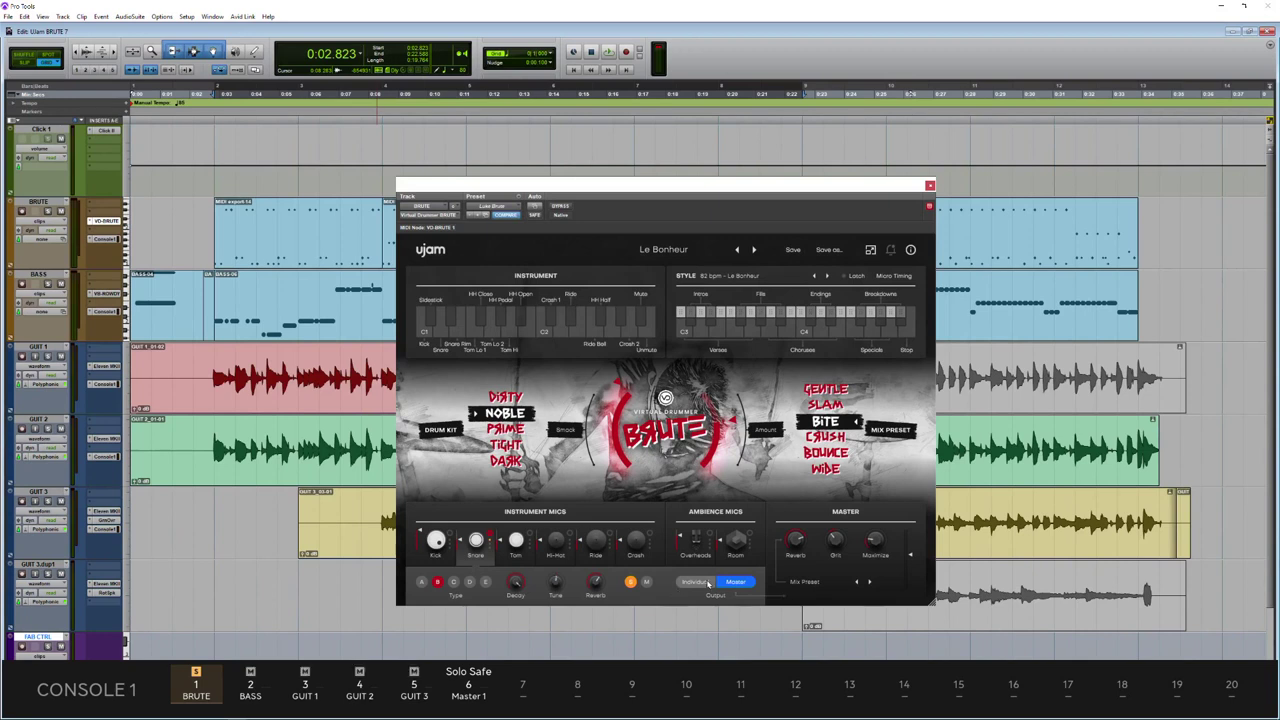
left_click(697, 586)
left_click(735, 582)
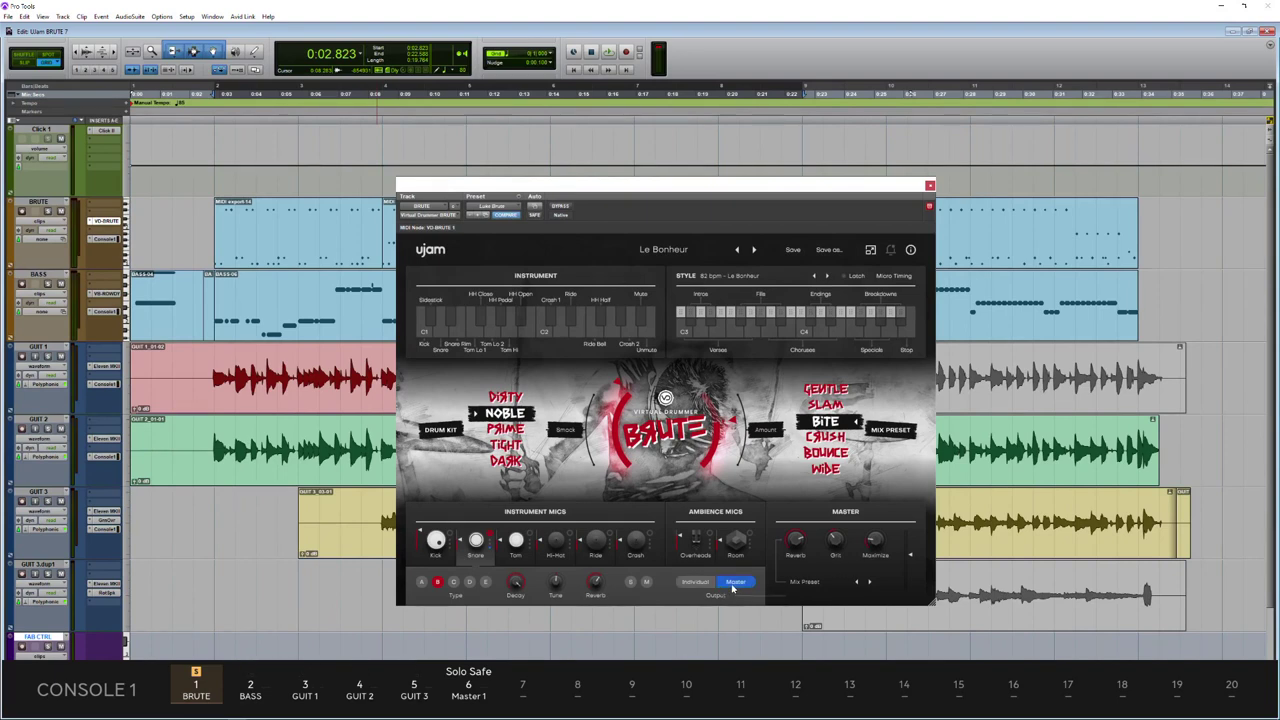